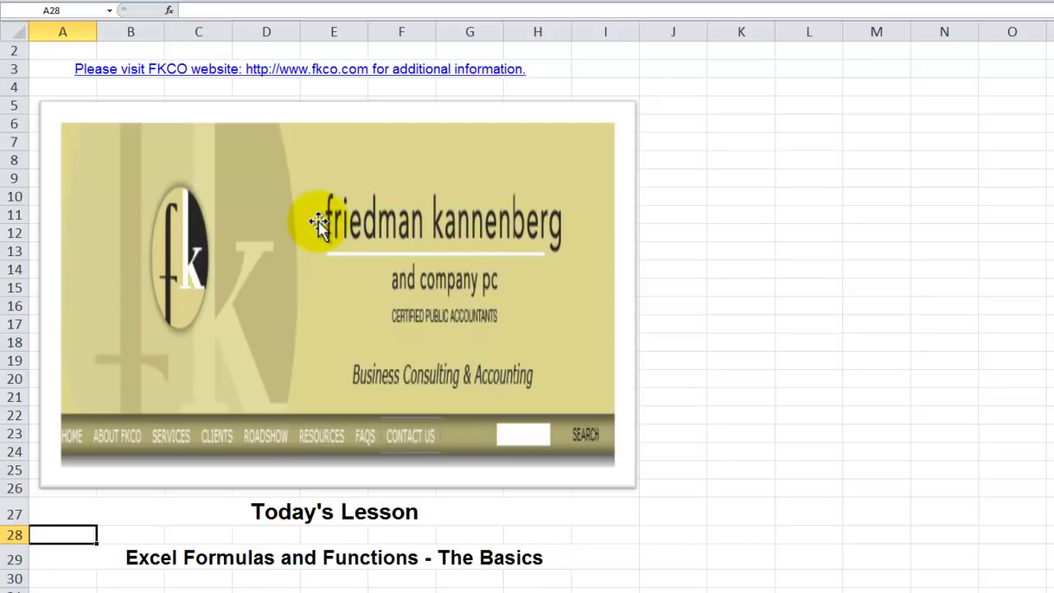
View the Big Al's Music inventory analysis sheet, followed by the product practice sheet from cell A2
key("ctrl+Page_Down")
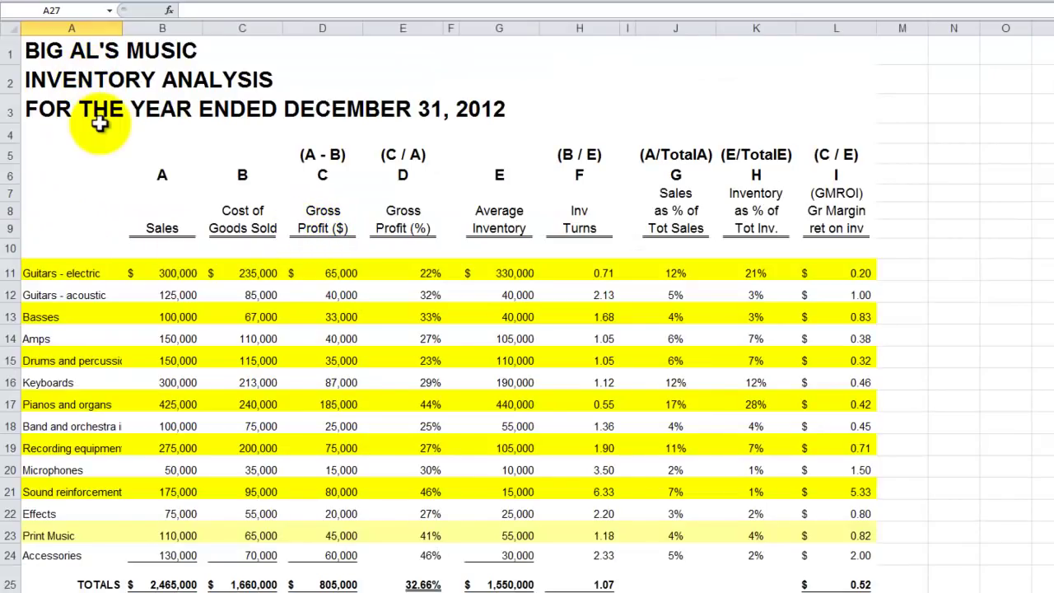
left_click(41, 51)
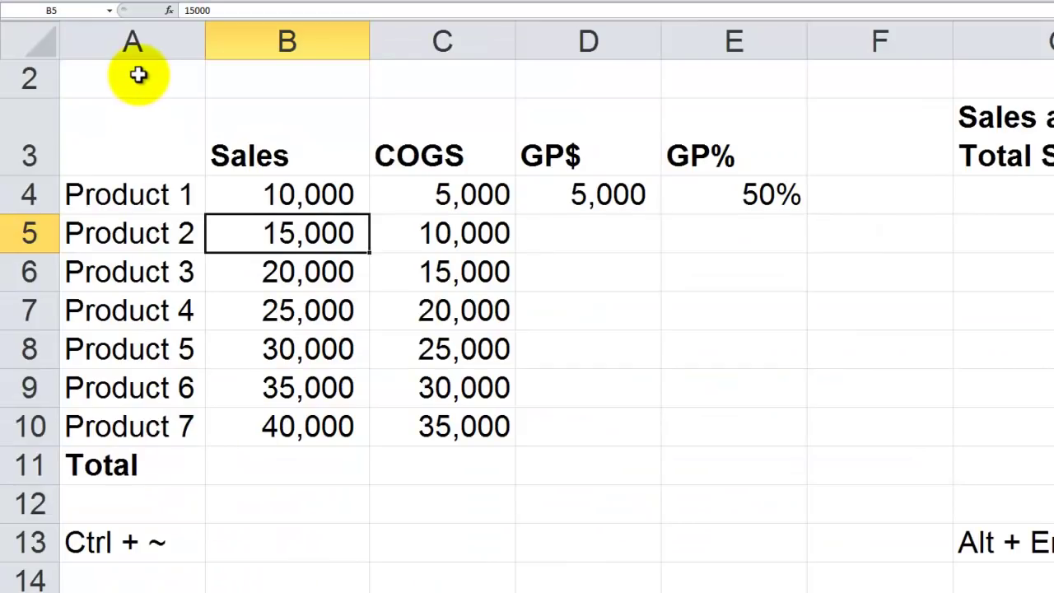
left_click(136, 77)
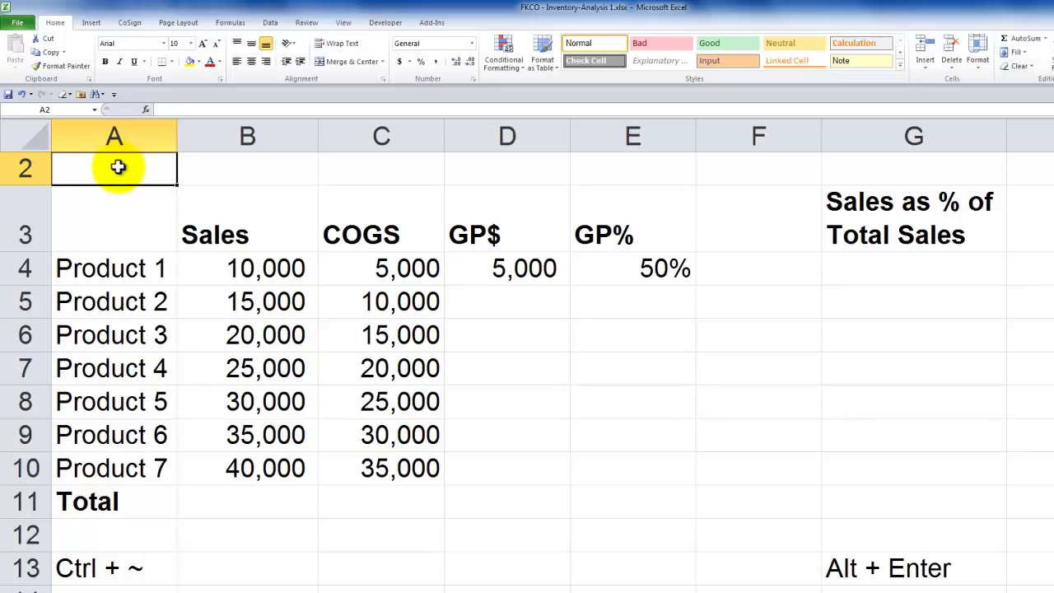
Examine the Sales heading, Product 1's sales in B4 and the gross profit formula in D4
left_click(271, 232)
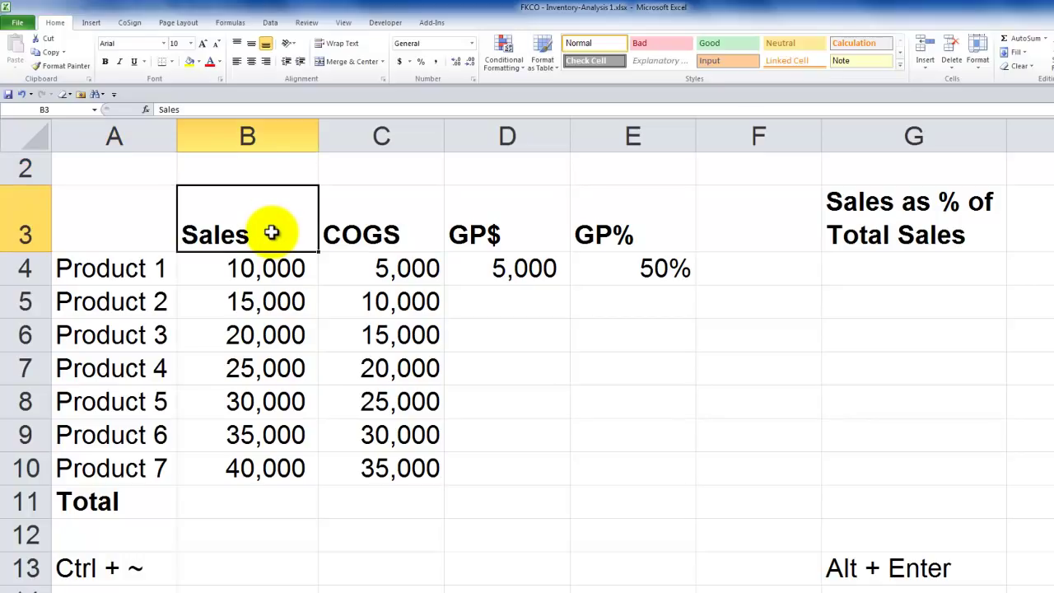
left_click(251, 268)
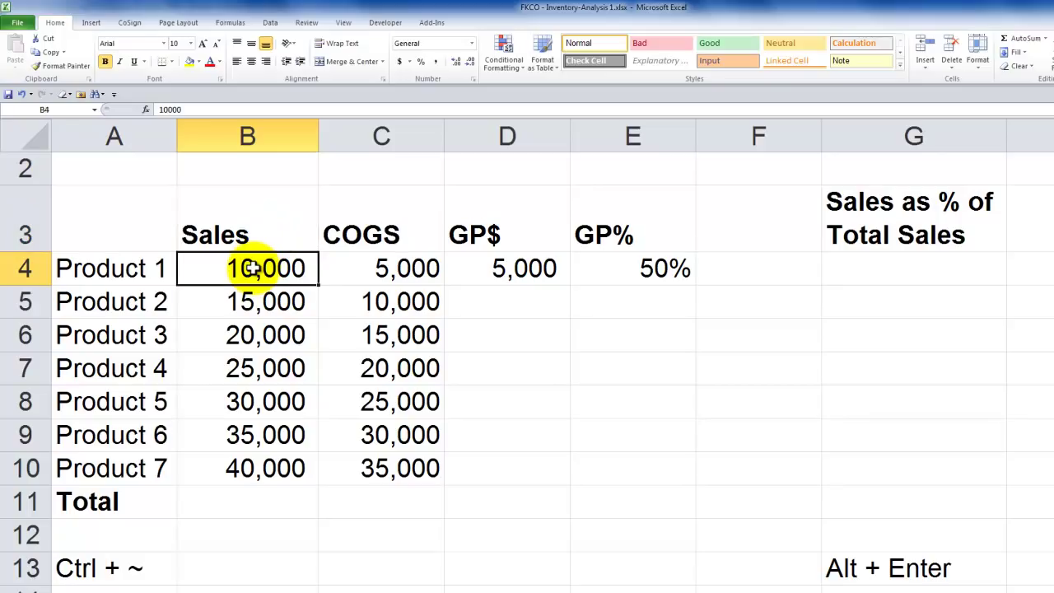
double_click(503, 268)
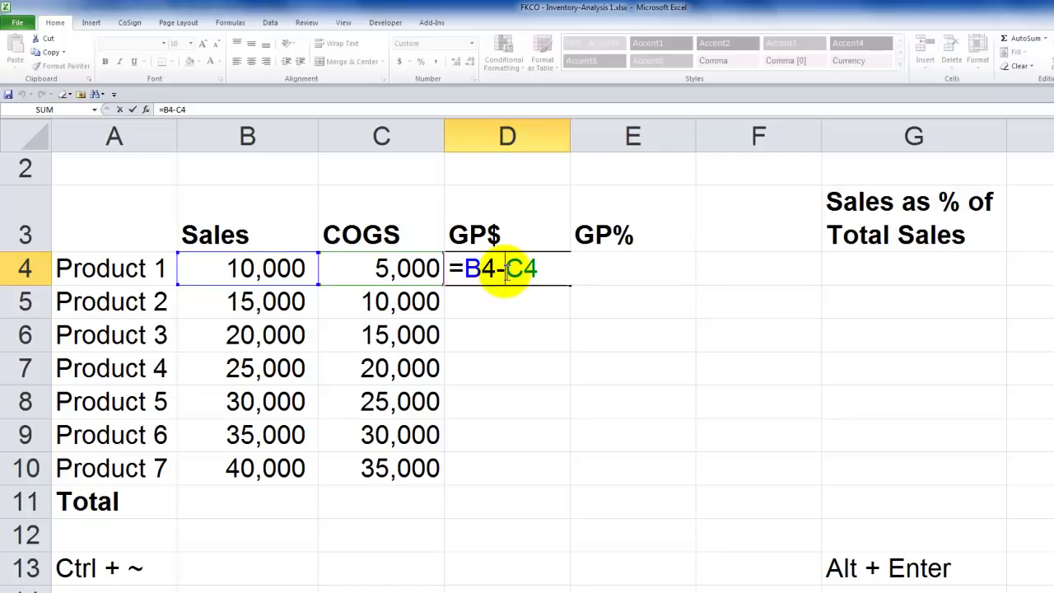
key("Escape")
Review the Sales, COGS, GP$, GP% and Sales as % of Total Sales headings, the sales figures and the product names
left_click(262, 244)
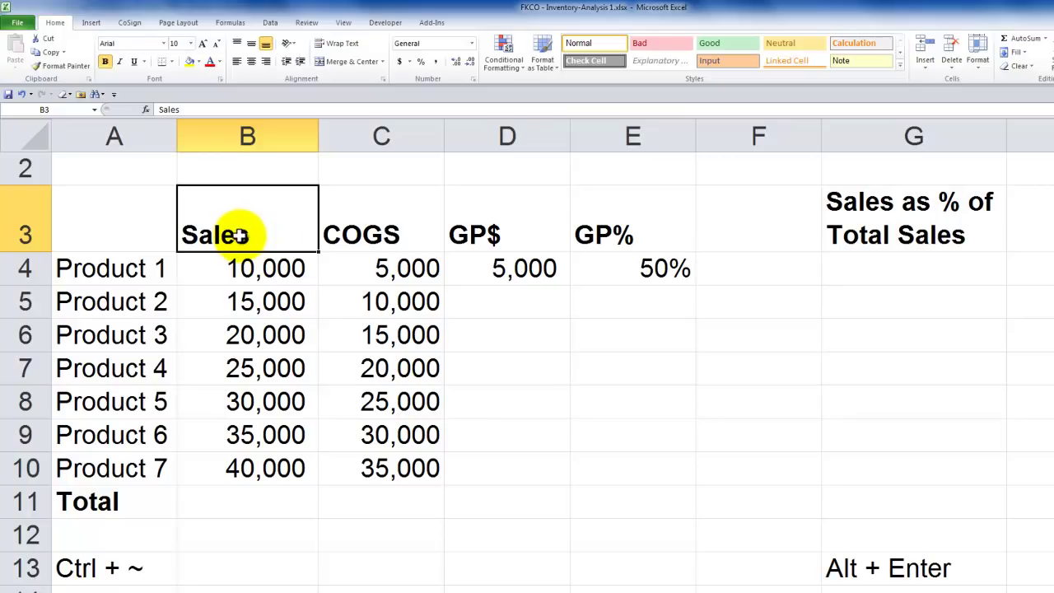
left_click_drag(265, 269, 269, 458)
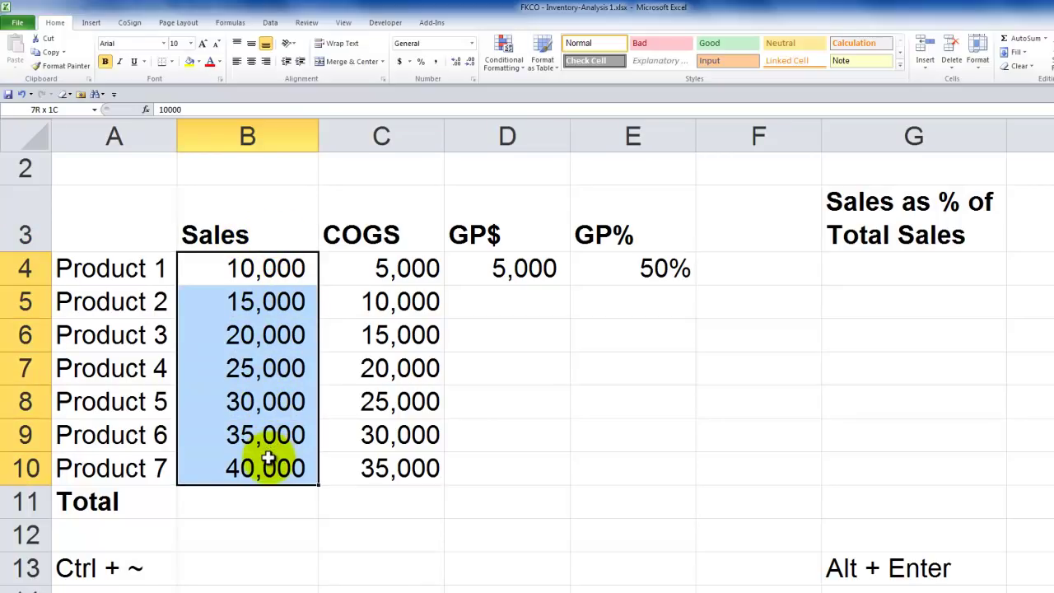
left_click(398, 237)
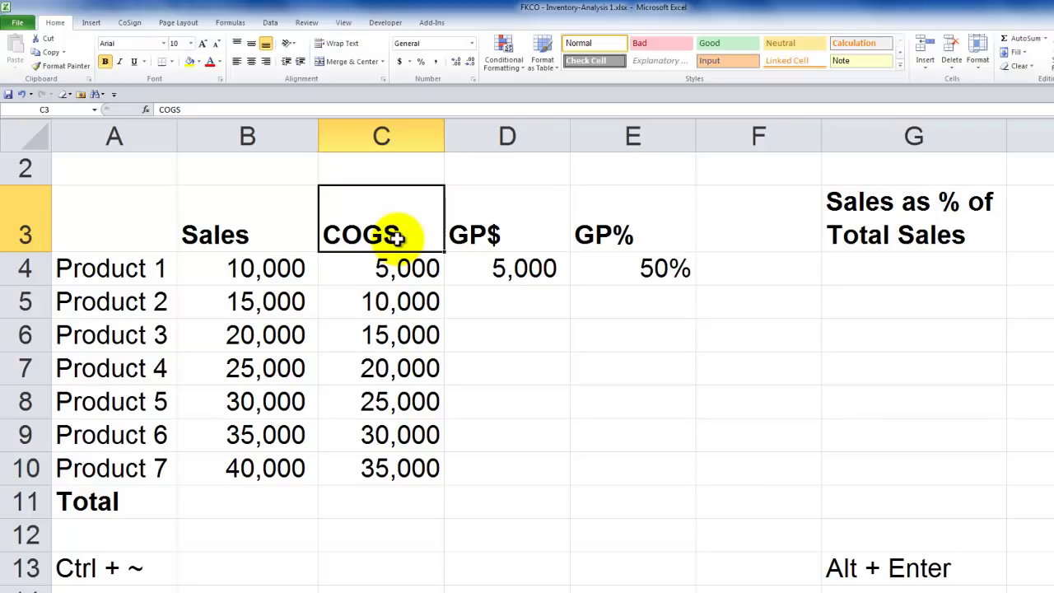
left_click(502, 232)
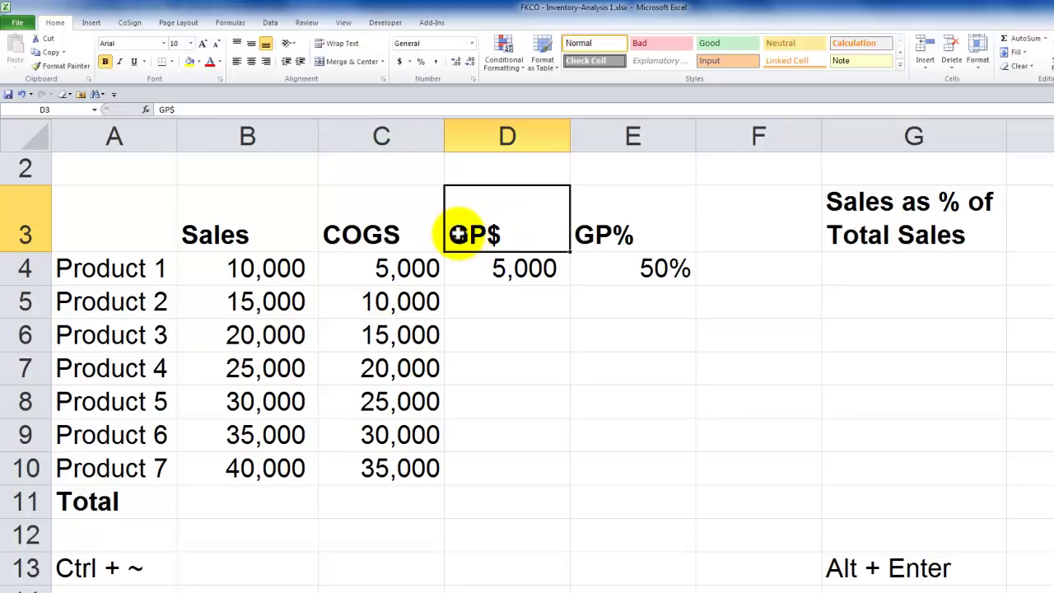
left_click(630, 235)
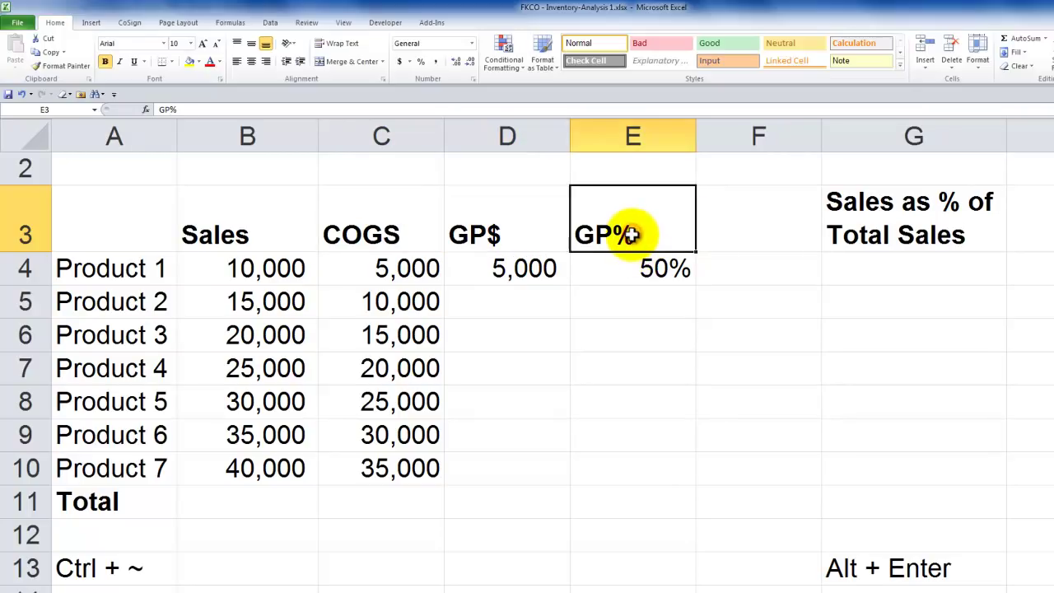
left_click(909, 226)
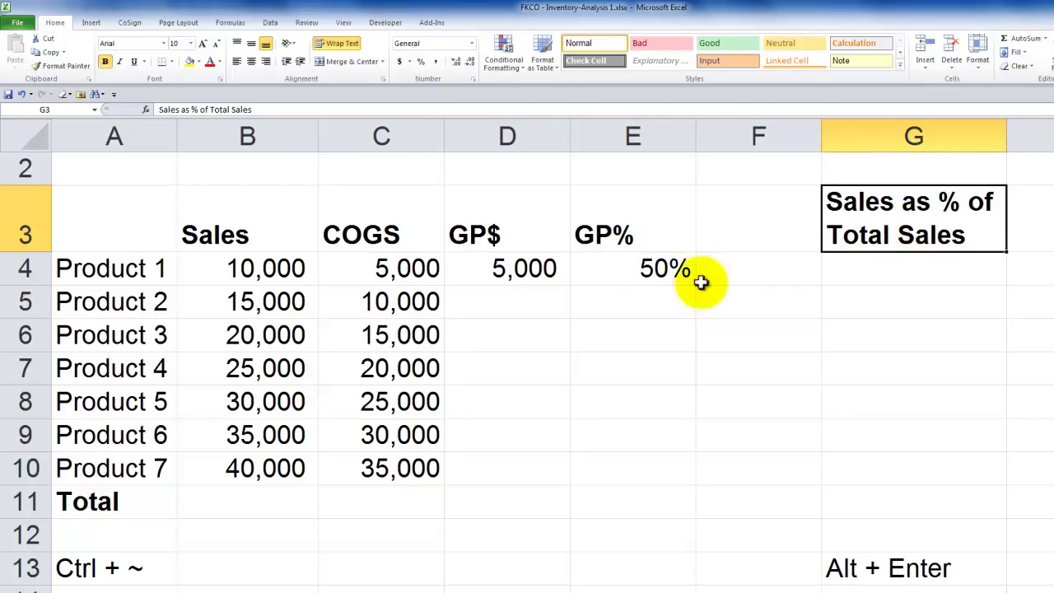
left_click(88, 268)
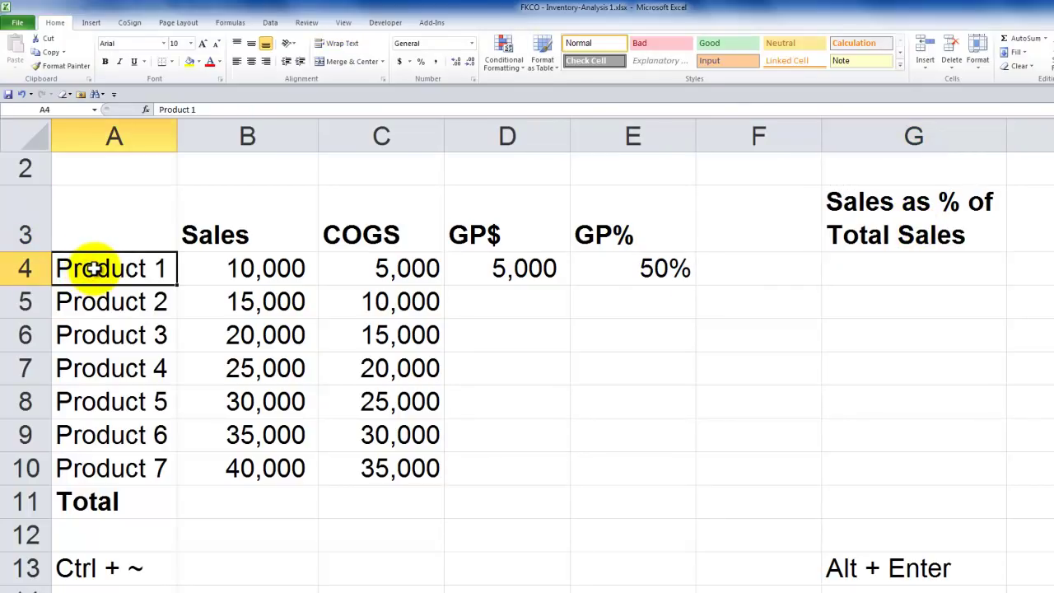
left_click_drag(92, 279, 97, 468)
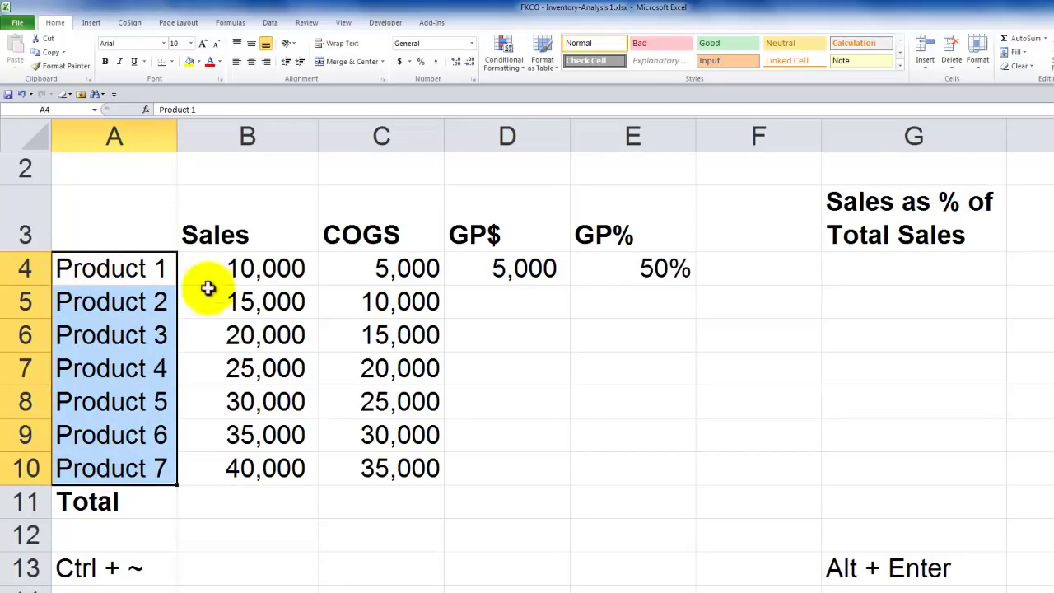
Inspect the contents of Product 1's cells B4 to E4, distinguishing entered numbers from formulas
left_click(233, 268)
left_click(413, 262)
left_click(522, 268)
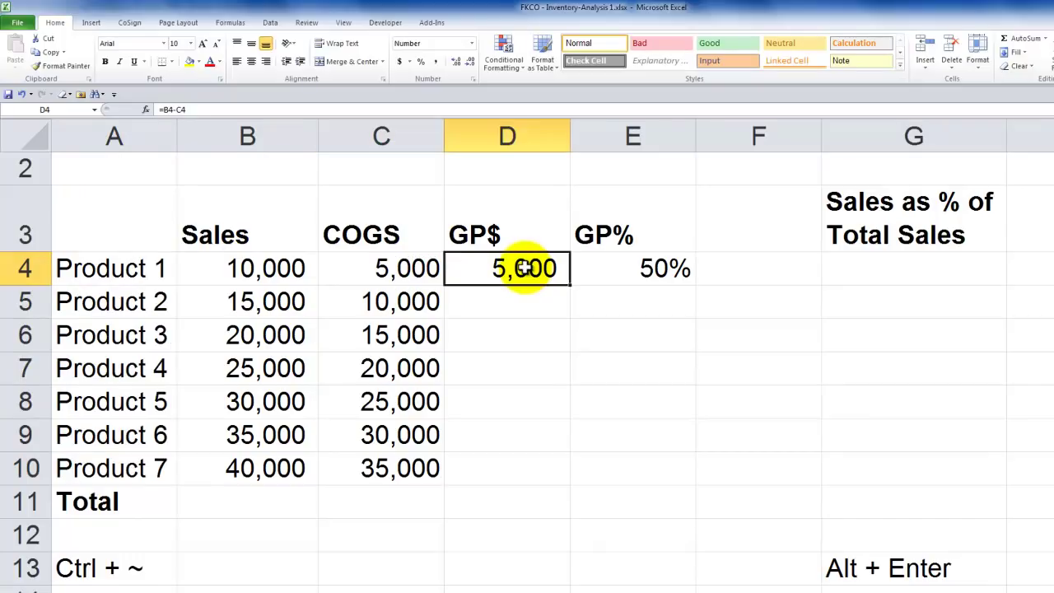
left_click(641, 268)
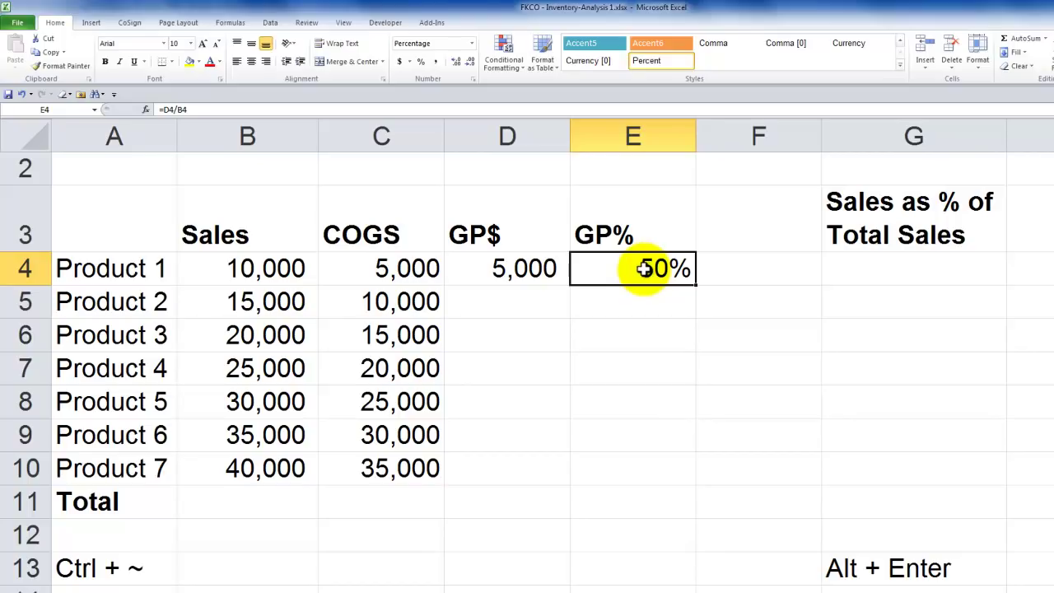
left_click(262, 269)
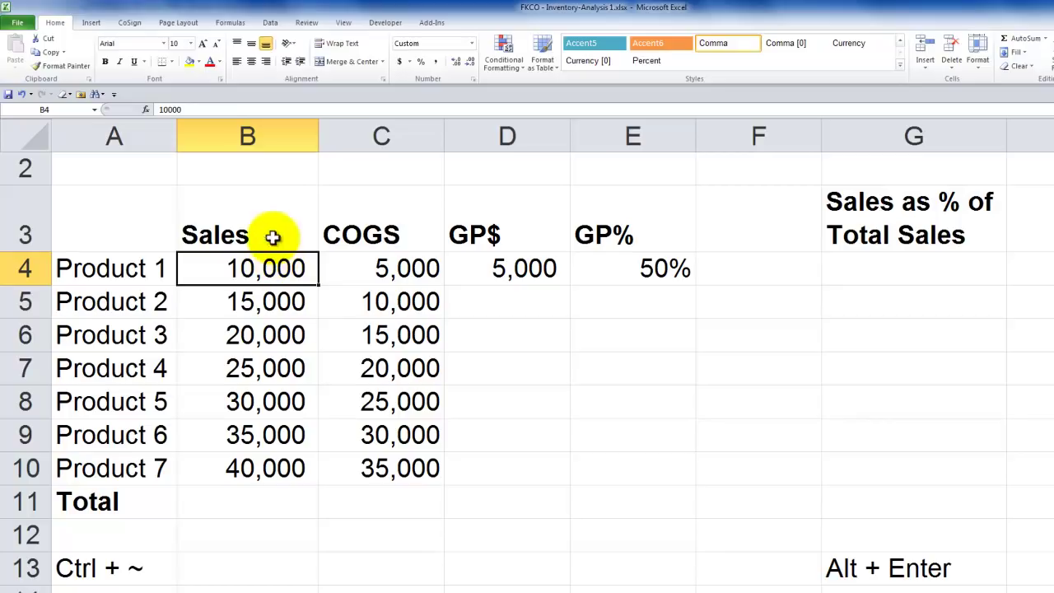
left_click(199, 110)
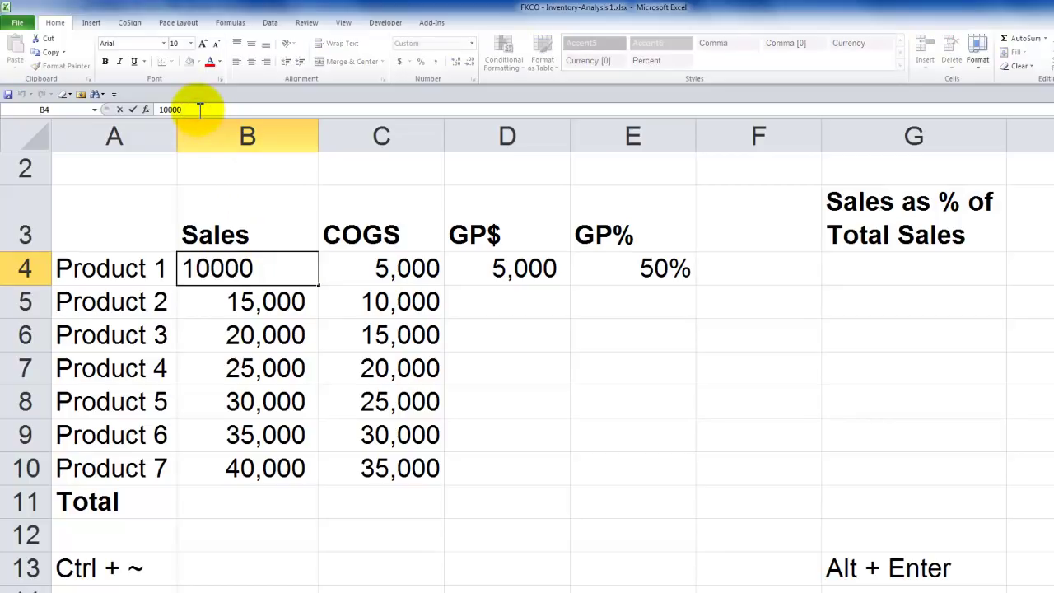
key("Escape")
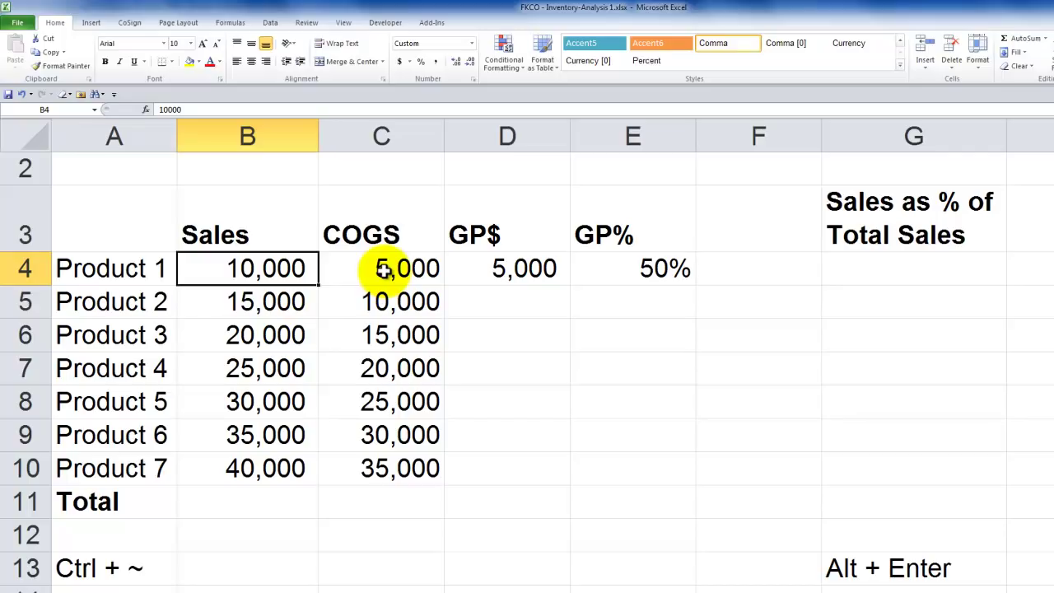
Look at Product 1's name, the Sales heading and the COGS value, and inspect how D4 calculates gross profit
left_click(146, 269)
left_click(265, 233)
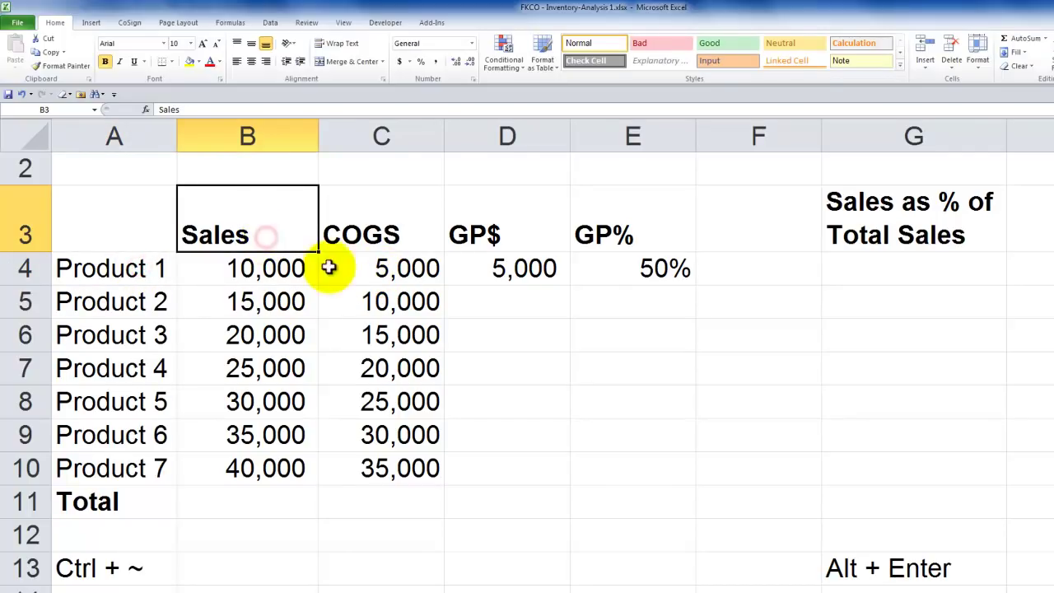
left_click(385, 268)
left_click(497, 273)
double_click(498, 272)
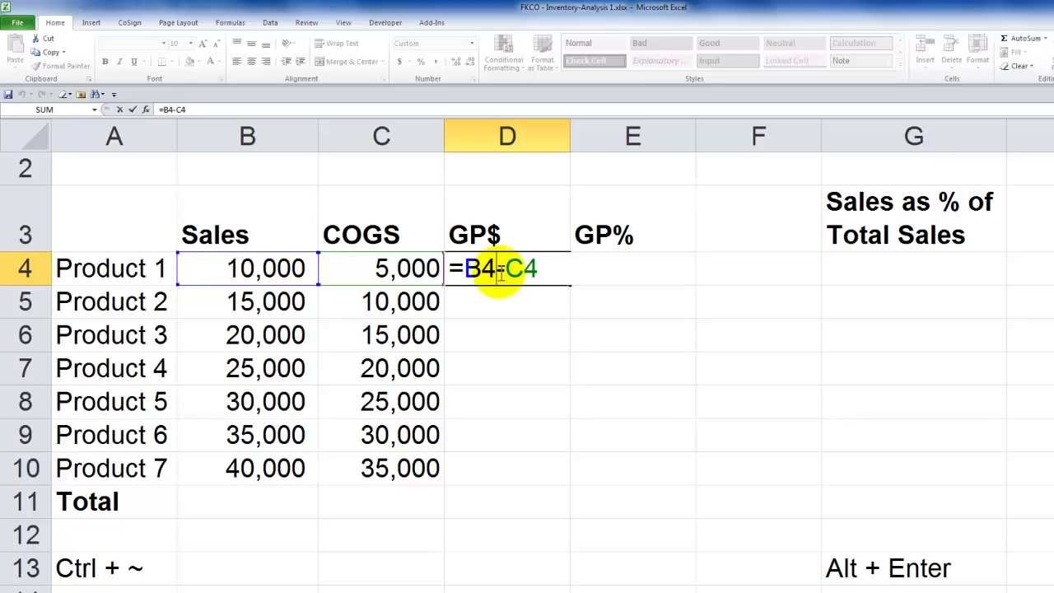
key("Escape")
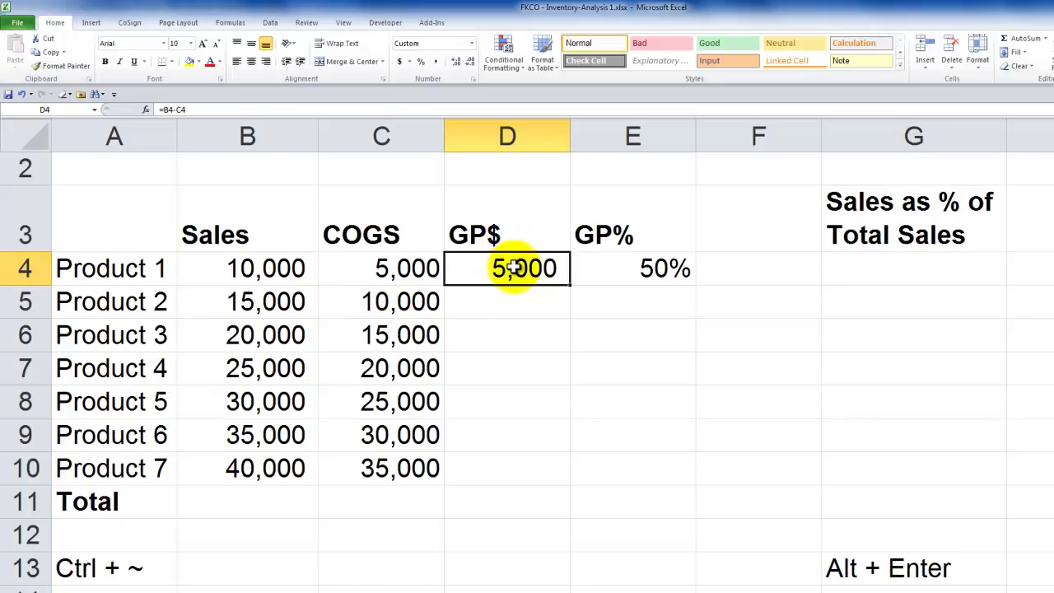
Compare B4 and C4 with the cell references and minus operator in D4's gross profit formula
left_click(269, 270)
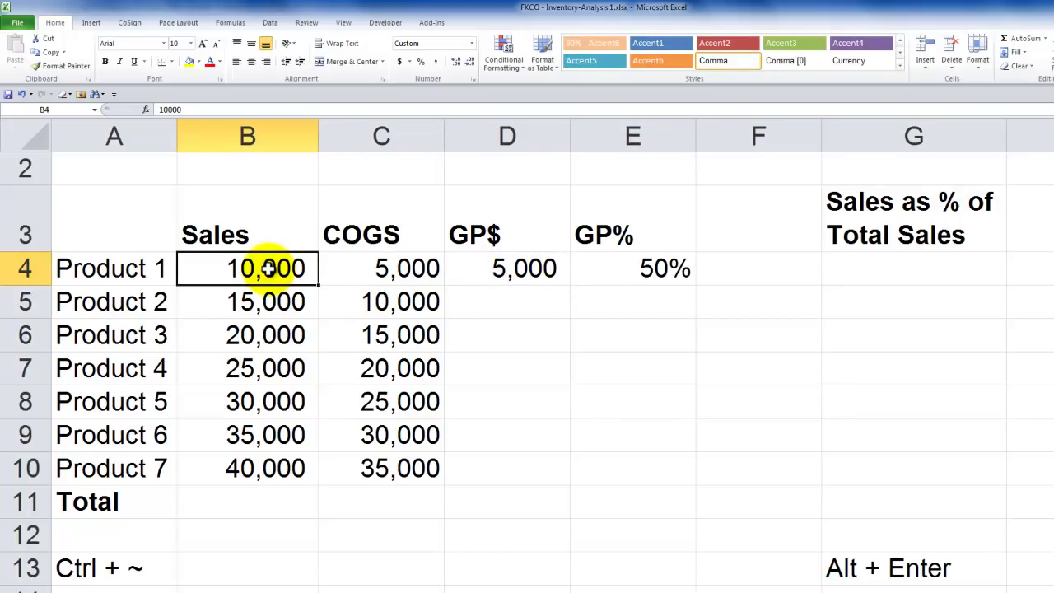
left_click(384, 265)
left_click(508, 270)
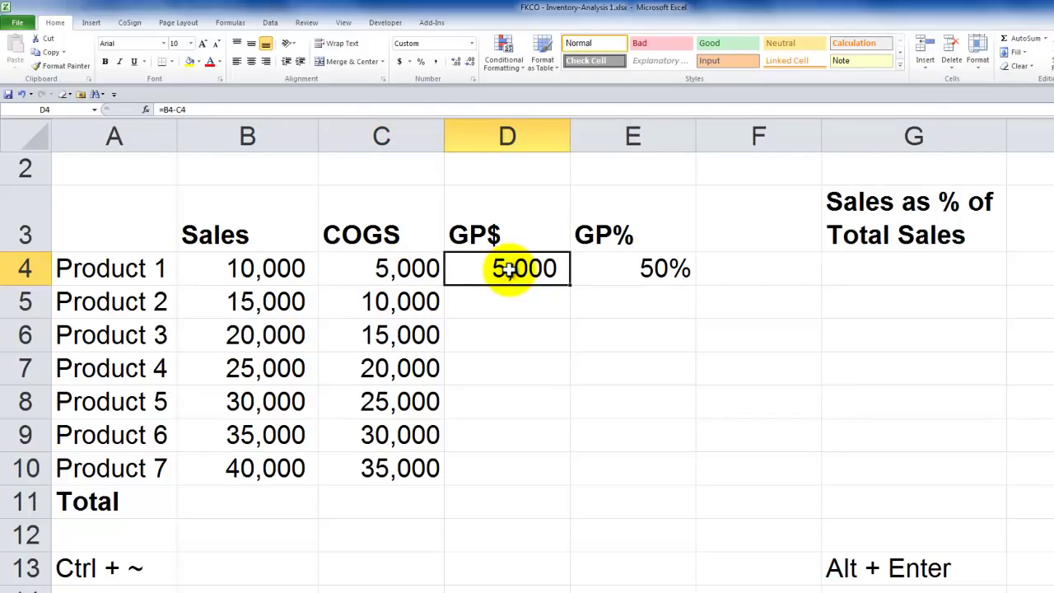
double_click(510, 269)
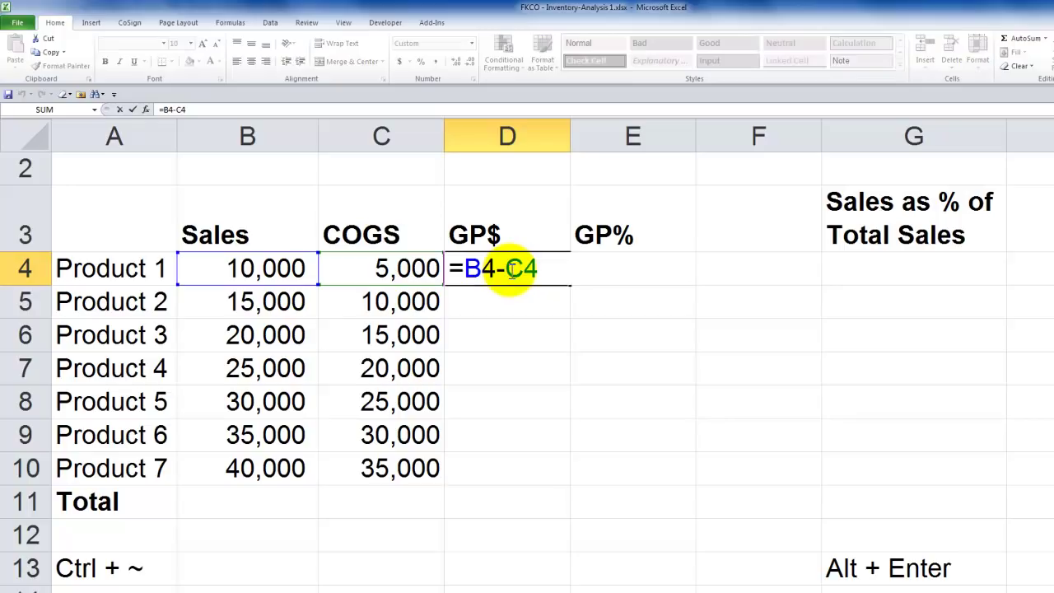
left_click(465, 265)
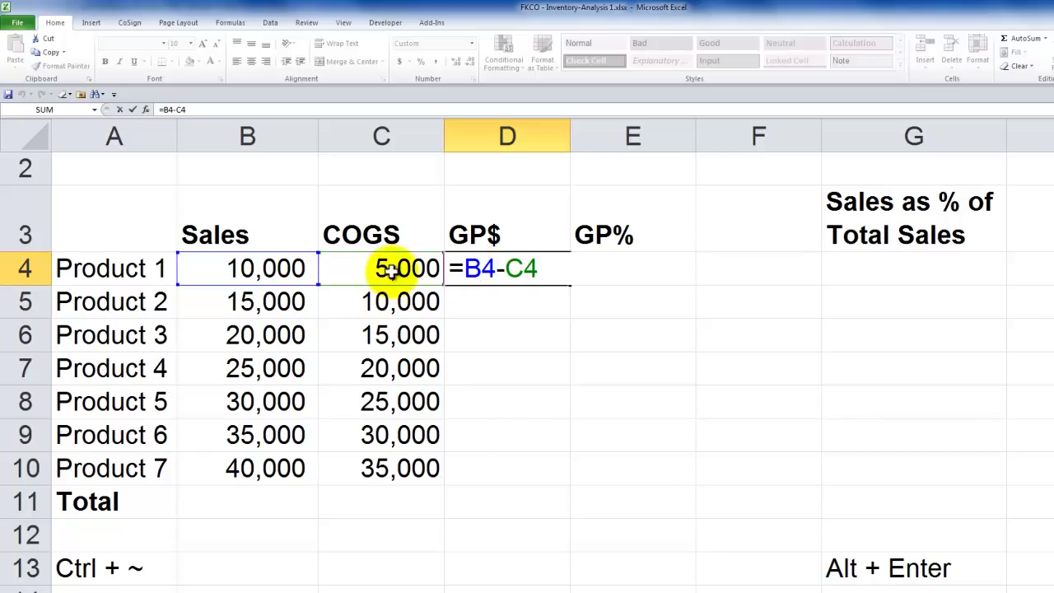
left_click(525, 269)
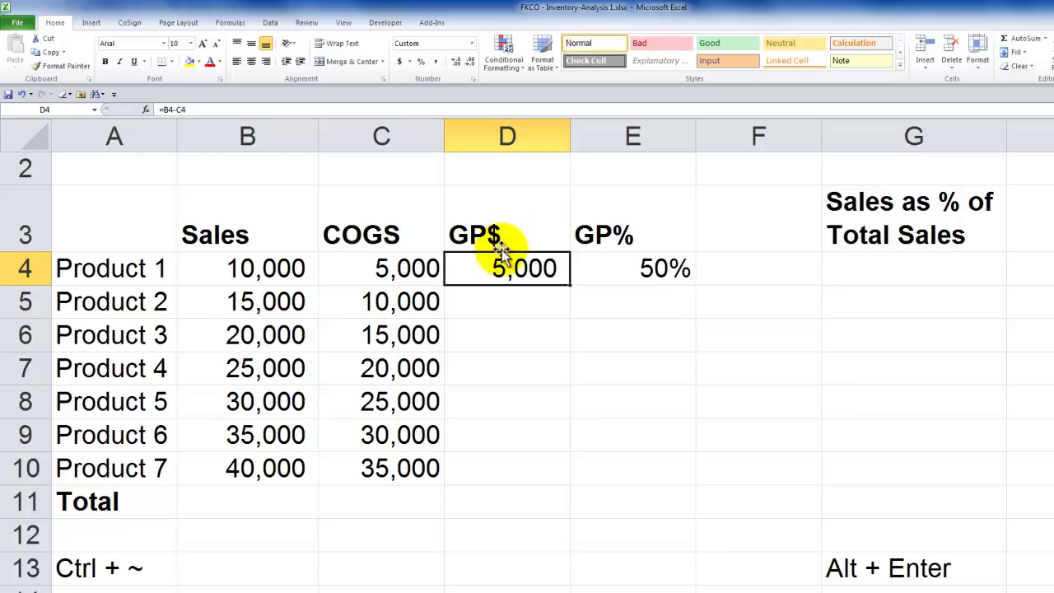
Set Product 1's sales in B4 to 11,500 and inspect the gross profit formula in D4
left_click(272, 269)
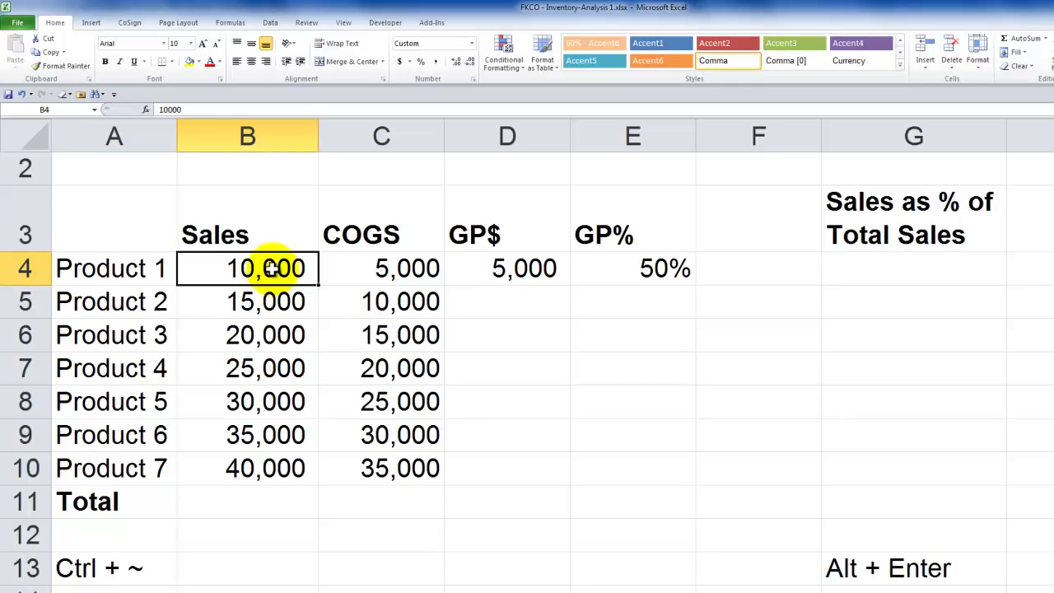
type("11,")
type("500")
key("Tab")
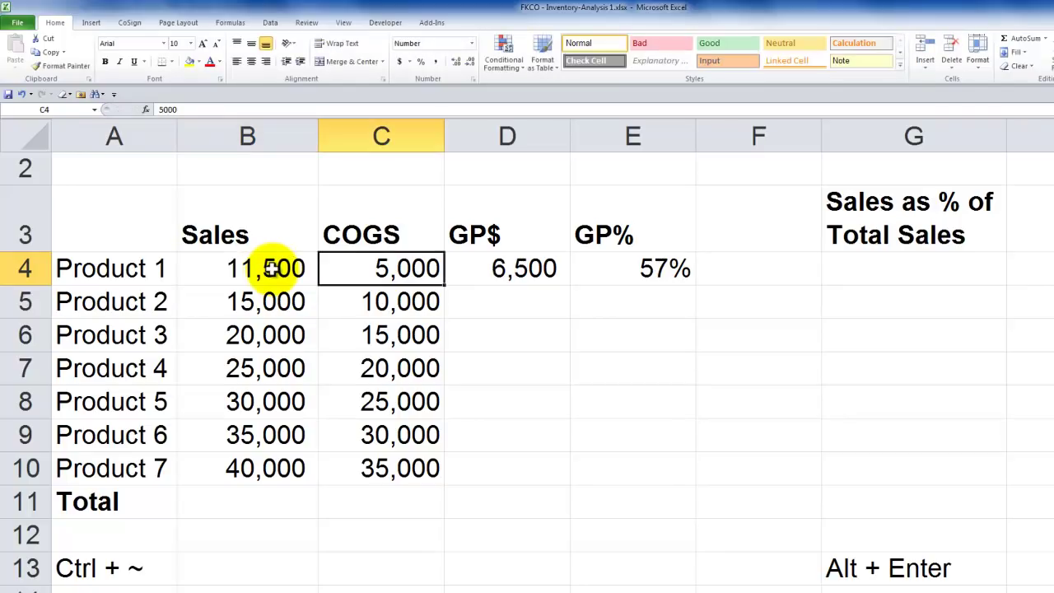
left_click(497, 268)
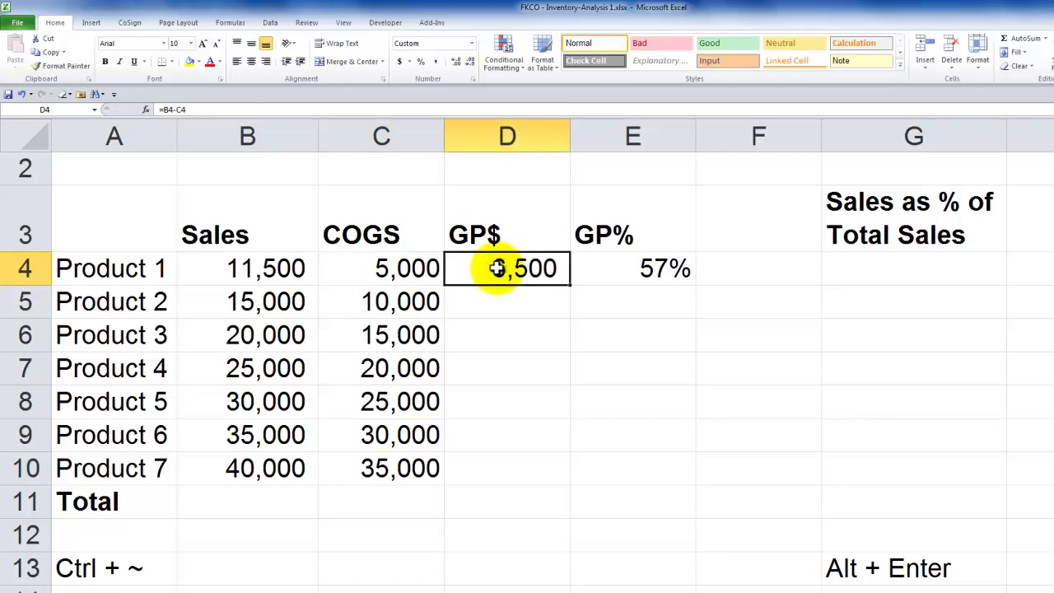
double_click(498, 269)
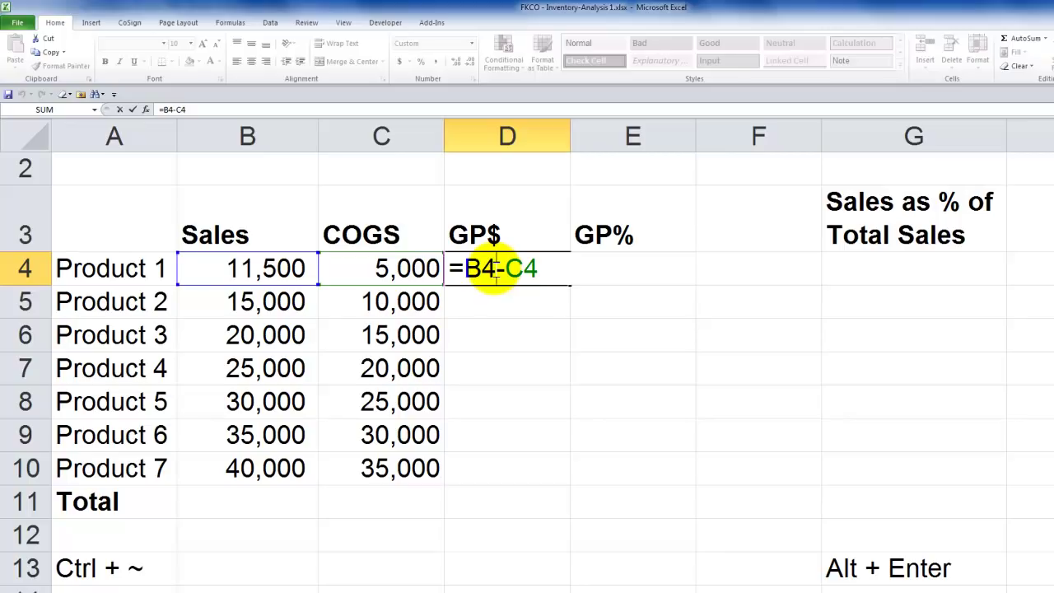
key("Escape")
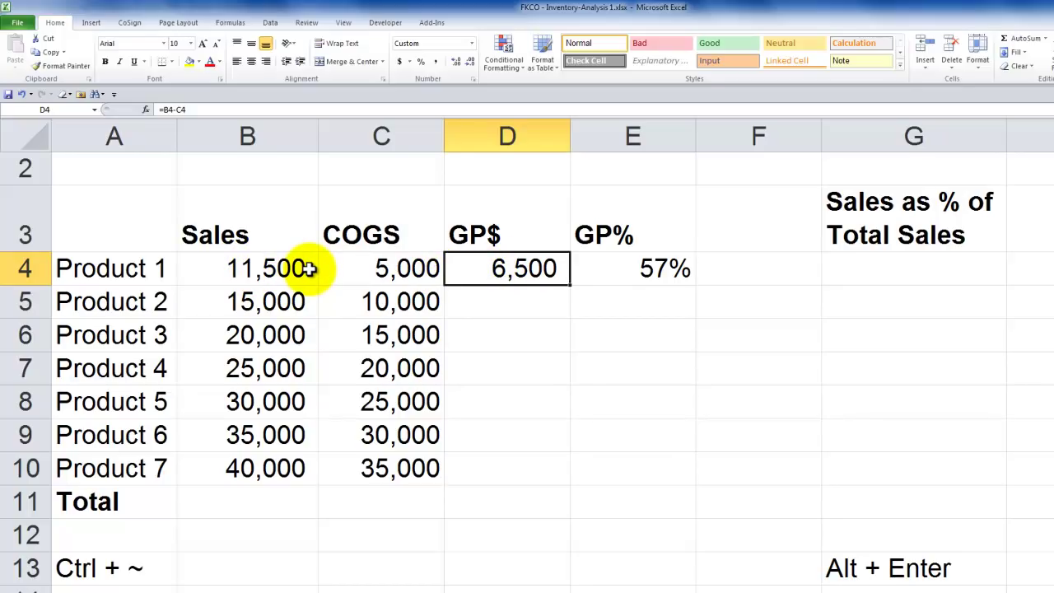
Undo the last change to Product 1's sales and inspect D4's gross profit formula in the cell and the formula bar
left_click(21, 95)
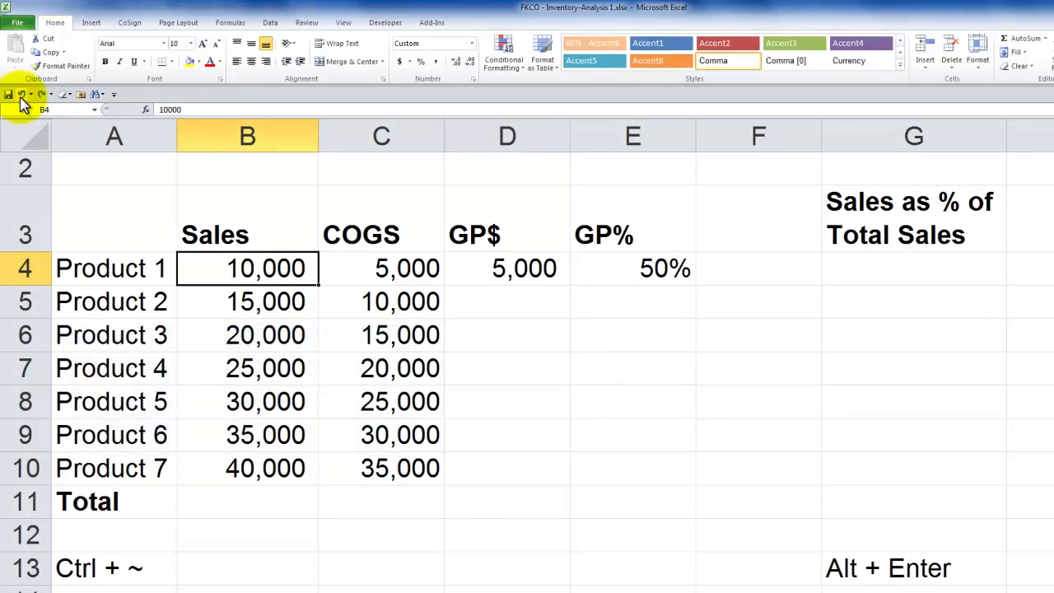
left_click(491, 268)
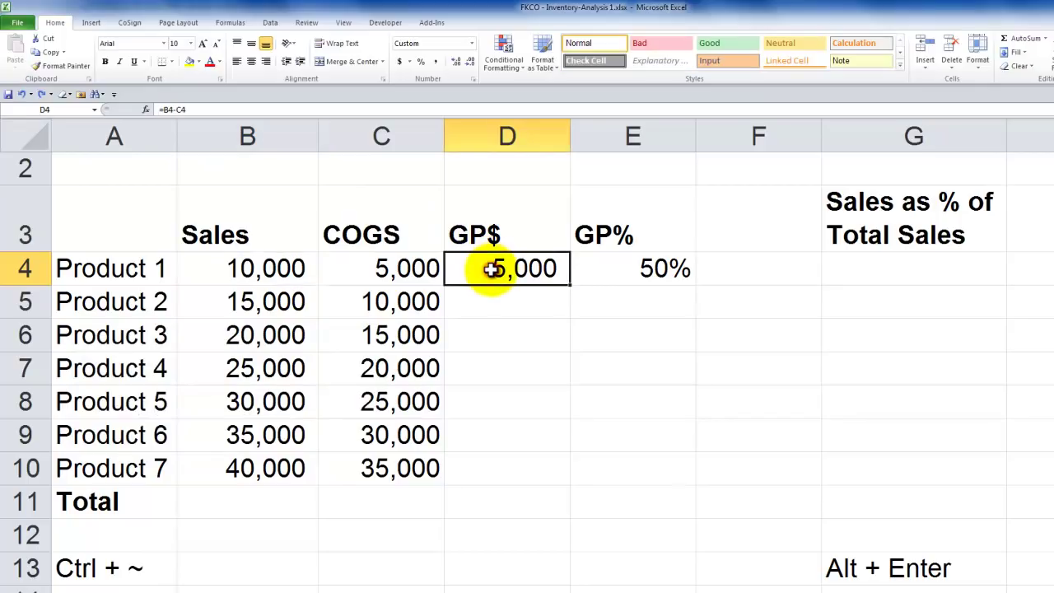
double_click(491, 269)
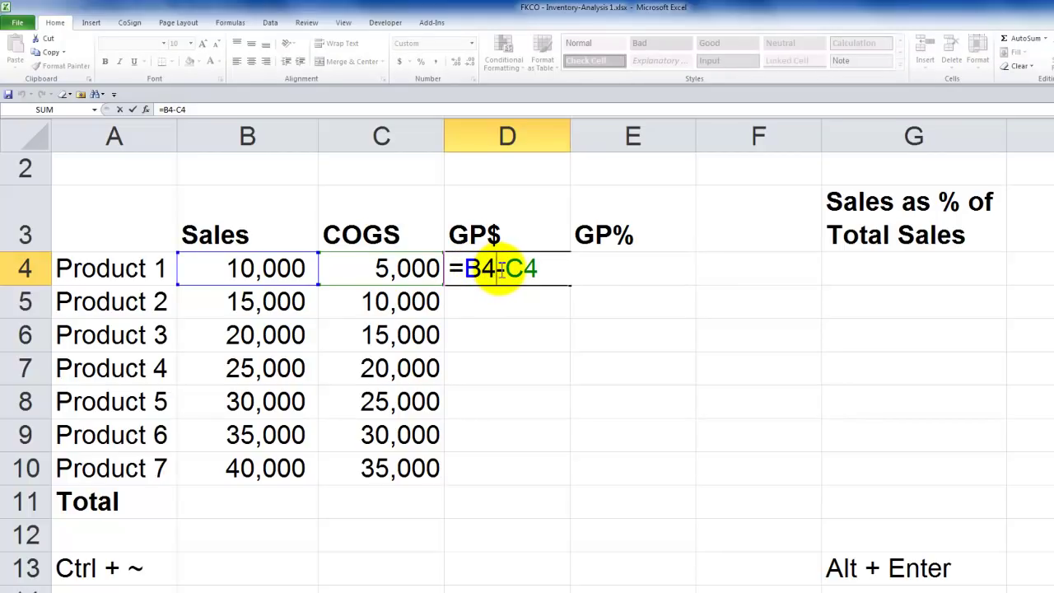
key("Escape")
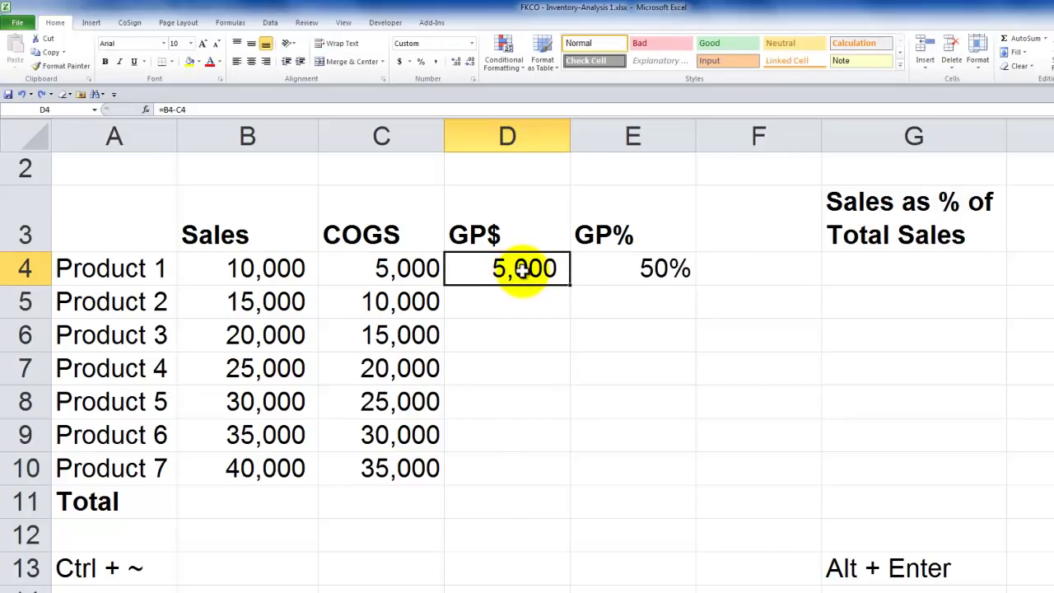
left_click(206, 110)
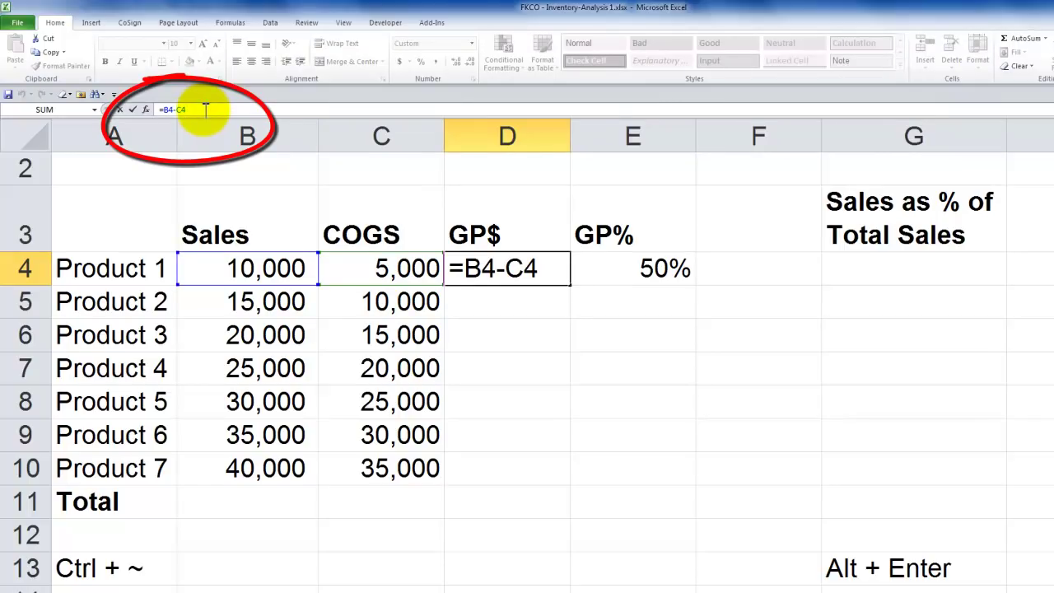
key("Escape")
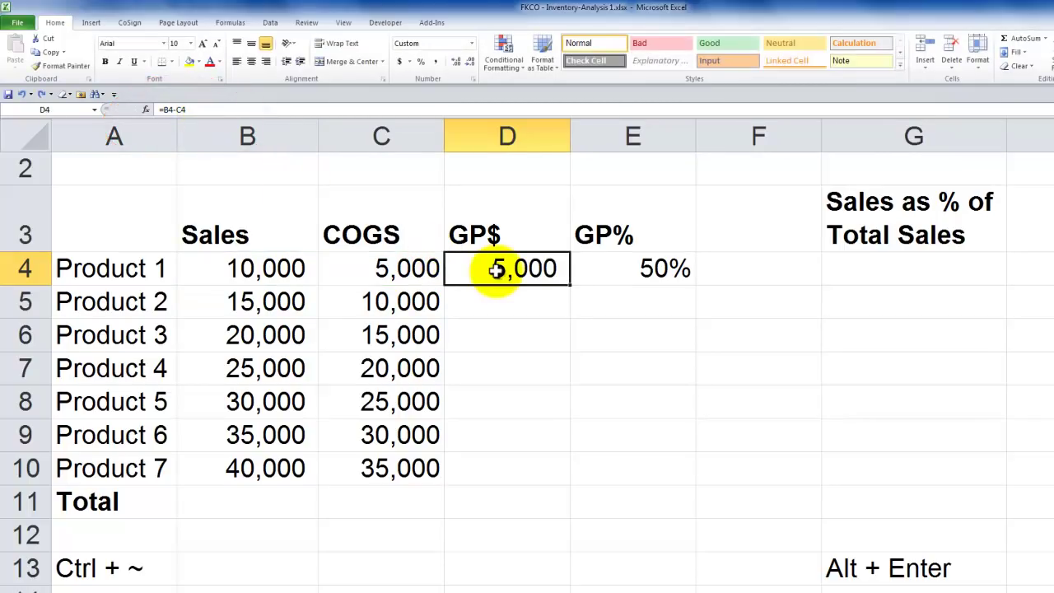
Try 7,500 as Product 1's COGS in C4 and check how the gross profit formula in D4 responds
left_click(239, 270)
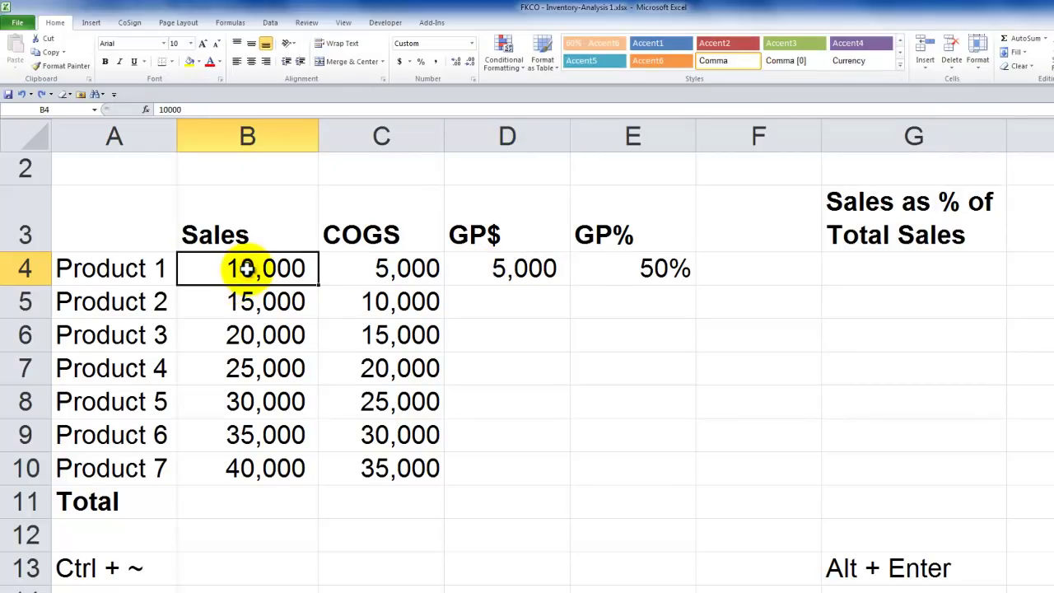
key("Right")
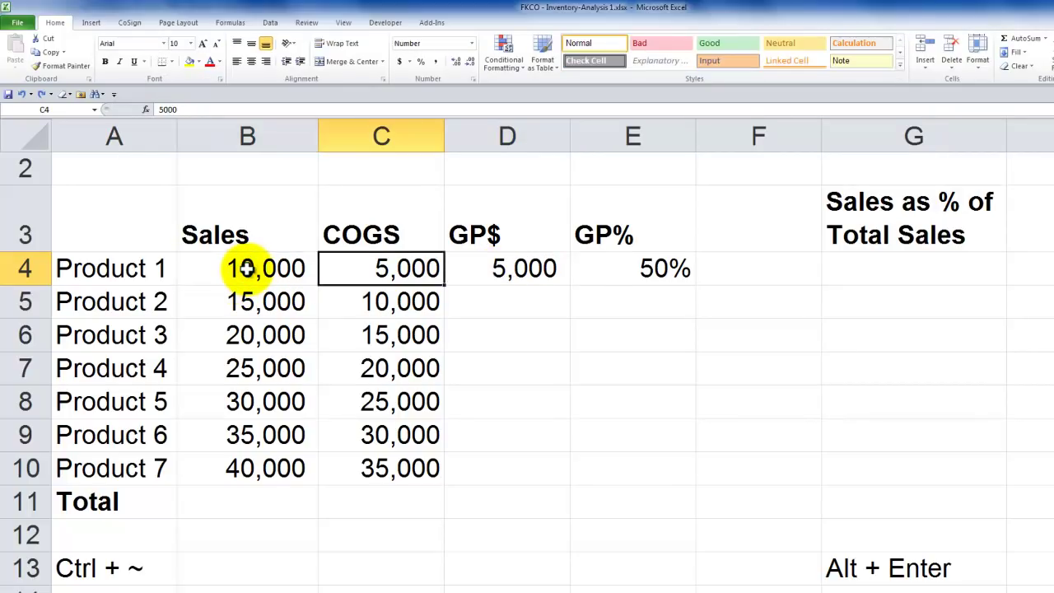
type("7,500")
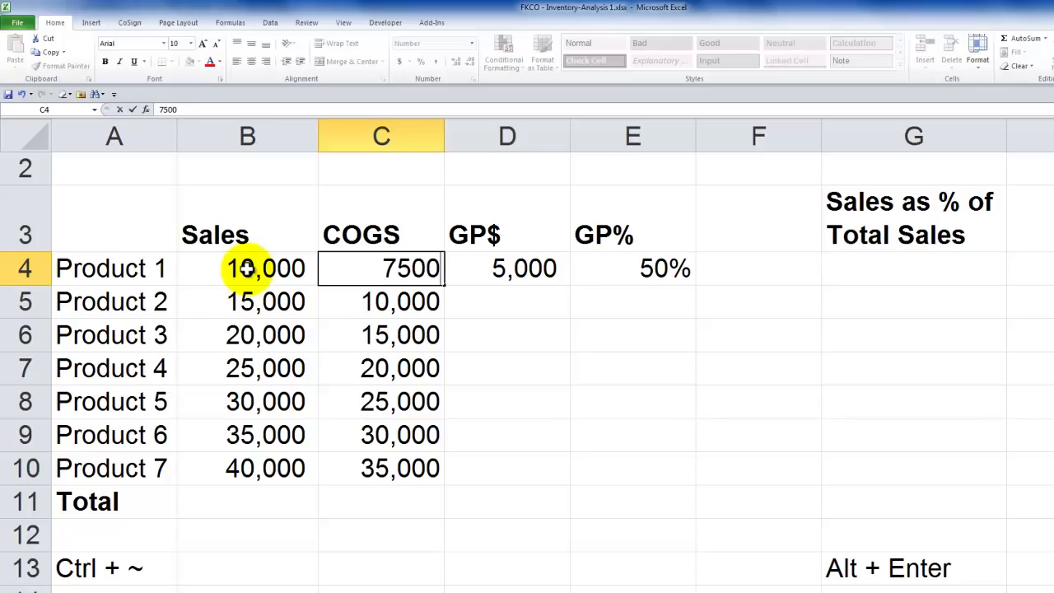
key("Right")
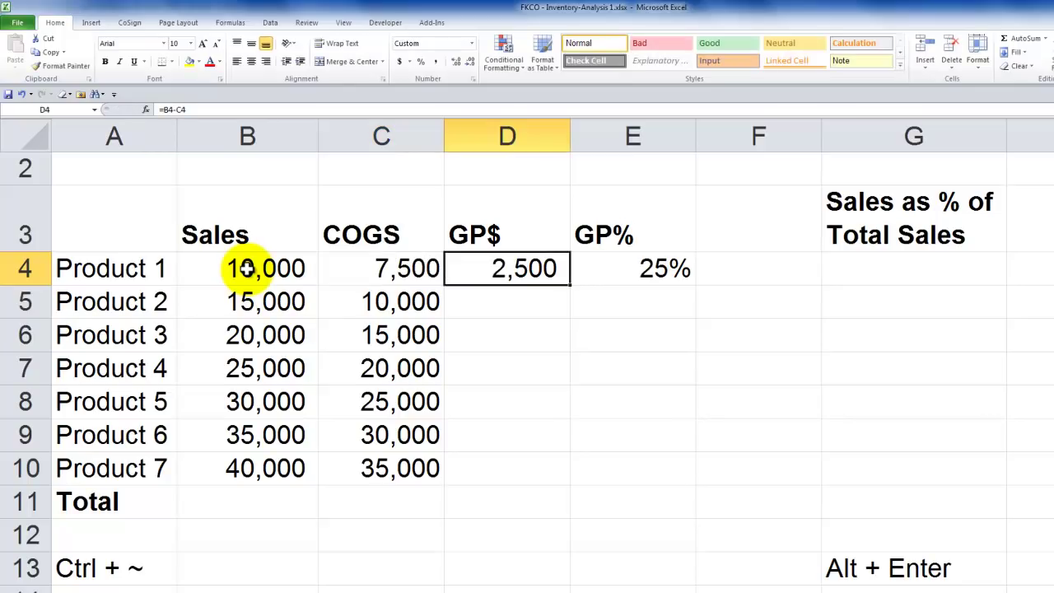
double_click(471, 272)
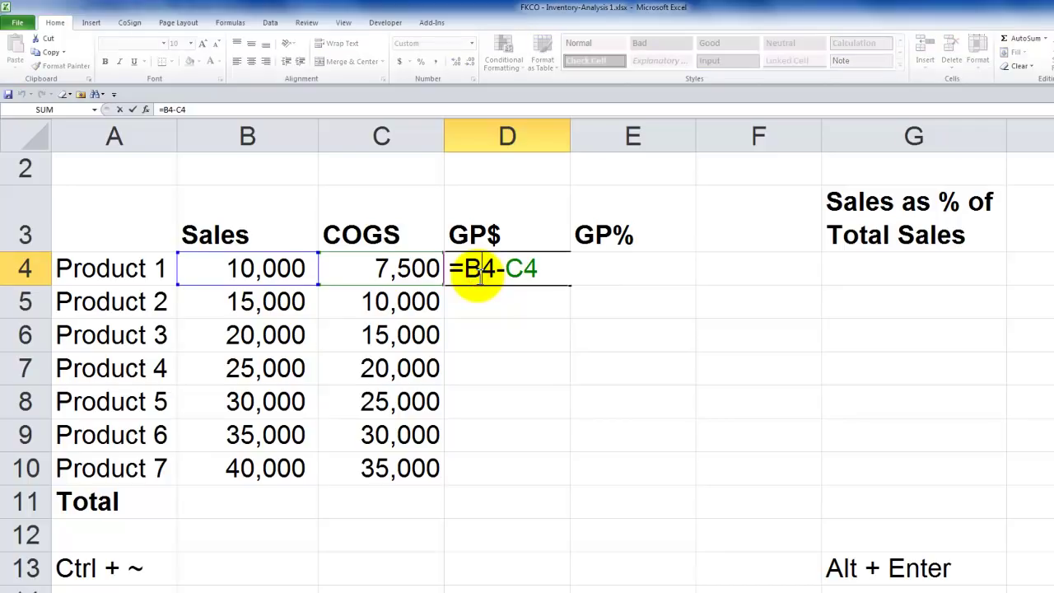
key("Escape")
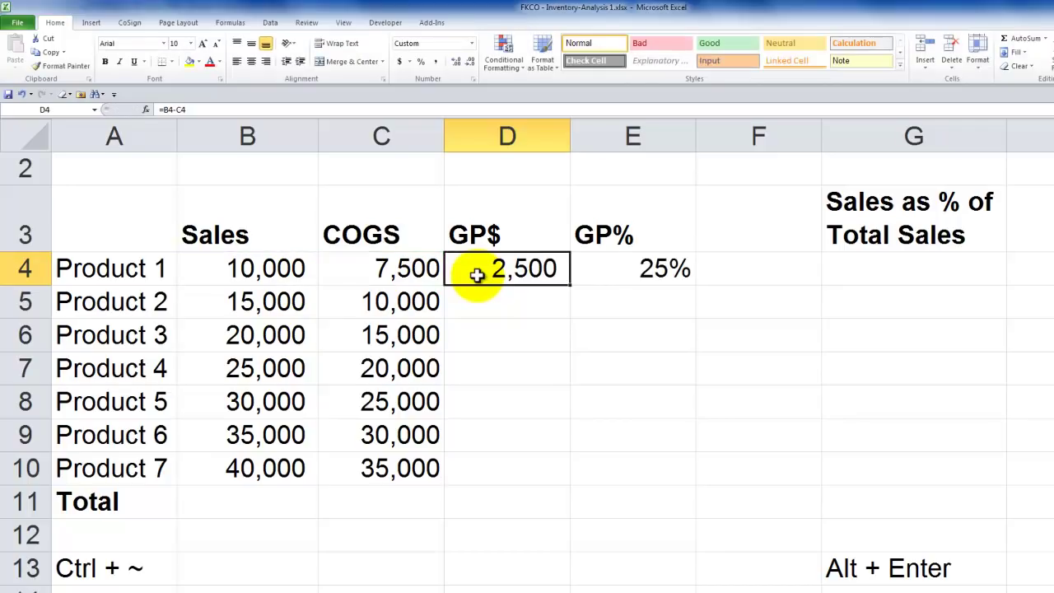
key("ctrl+z")
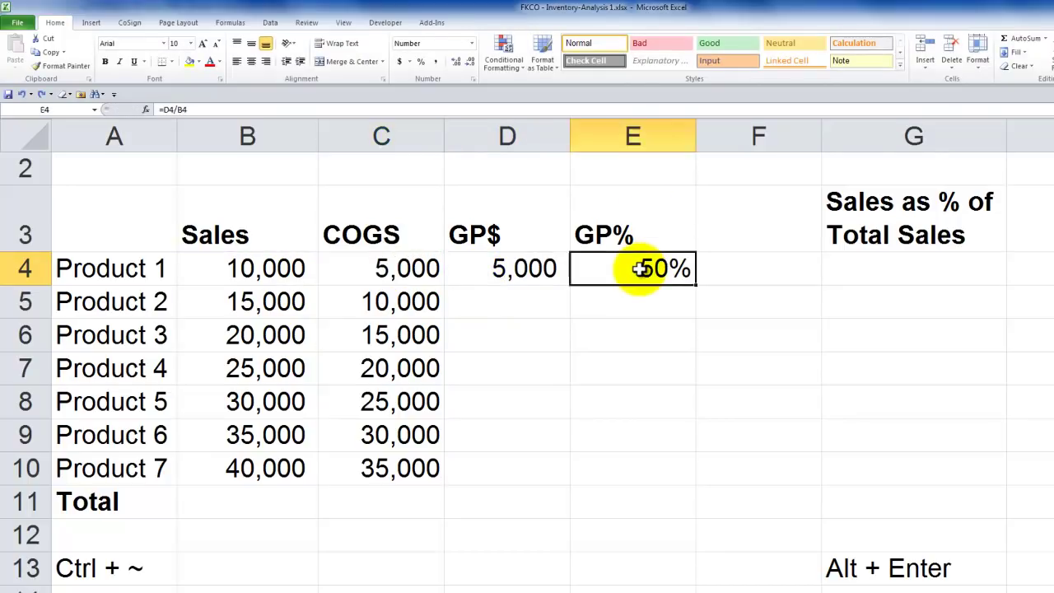
Examine the GP% heading and the division formula that calculates Product 1's gross profit percentage in E4
left_click(640, 270)
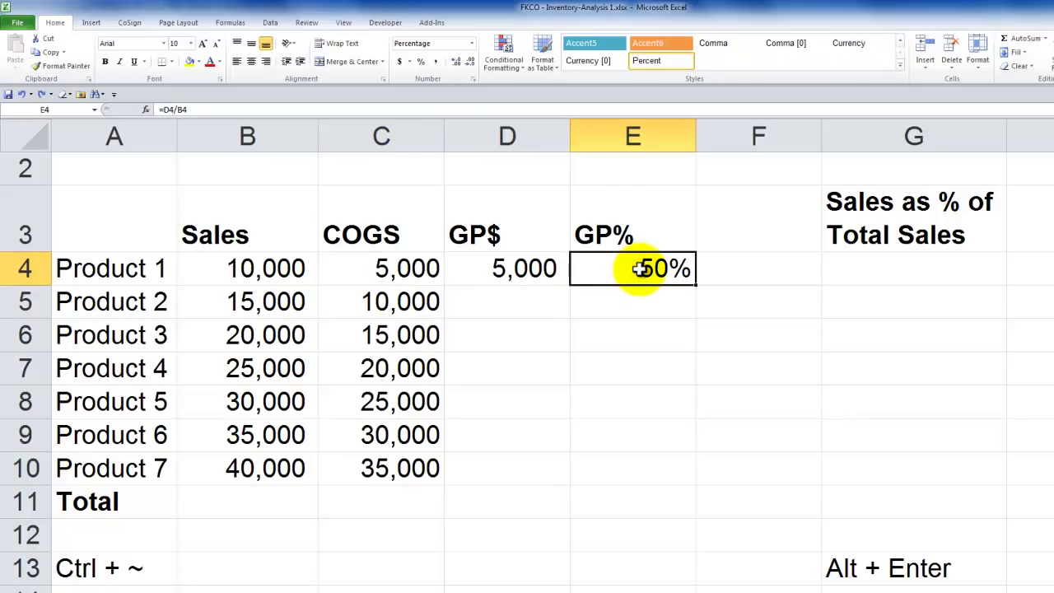
left_click(619, 235)
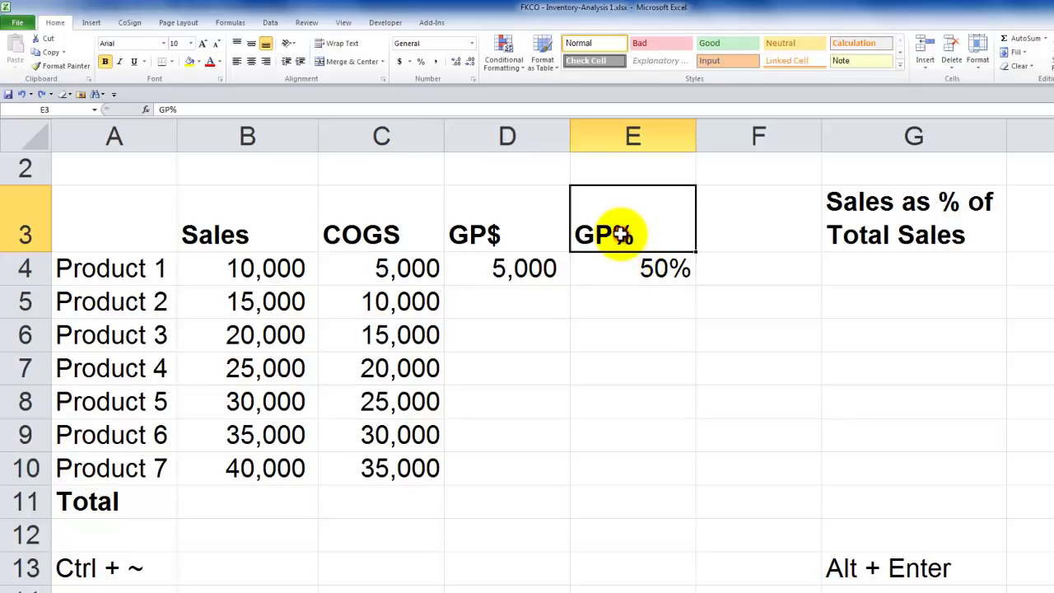
double_click(622, 271)
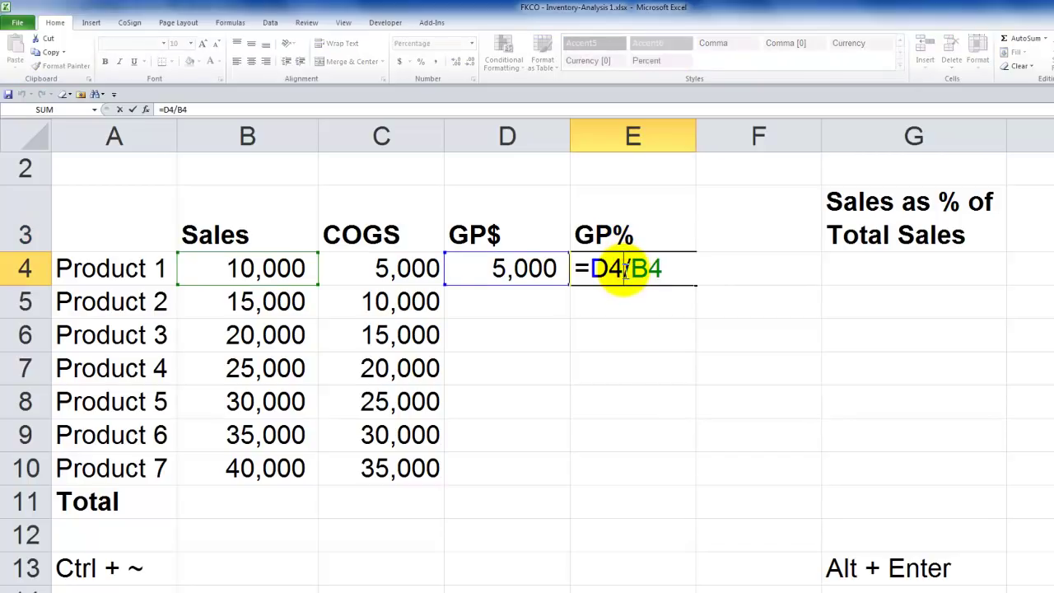
key("Escape")
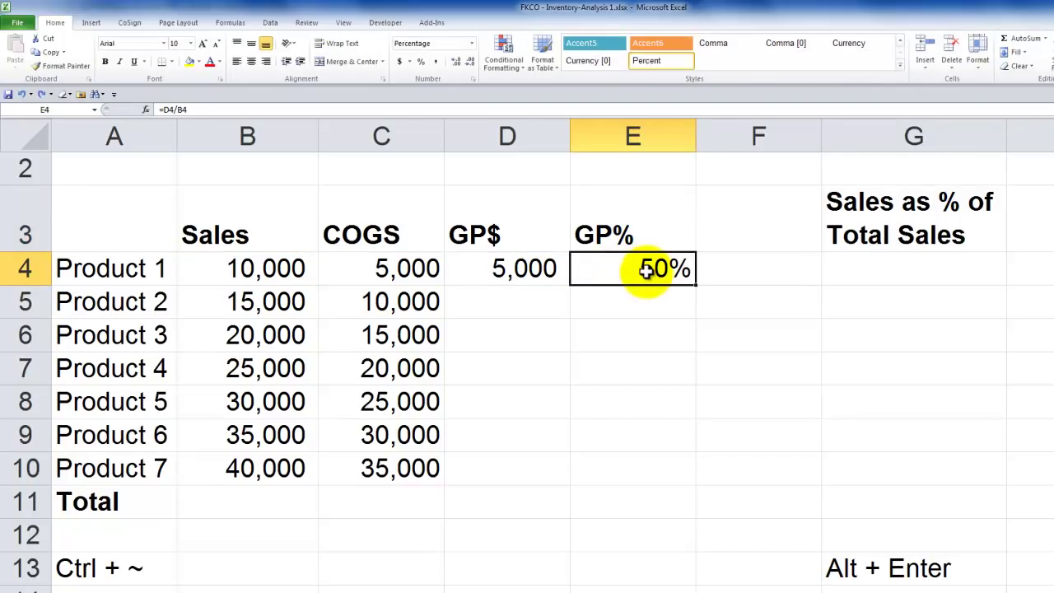
Compare Product 1's sales in B4 and gross profit in D4 with the cell references in E4's formula
left_click(263, 270)
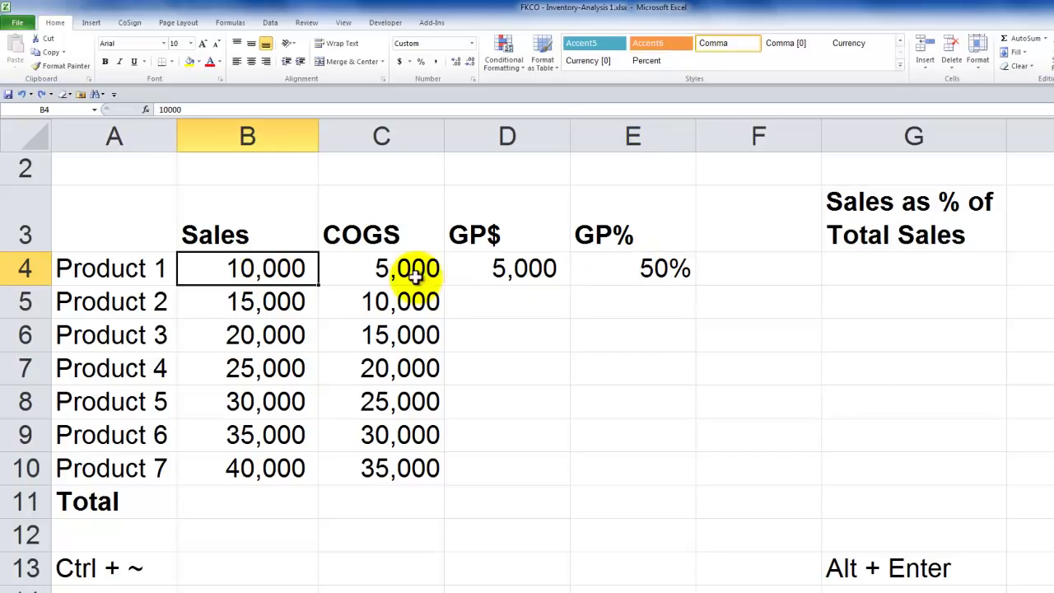
left_click(482, 269)
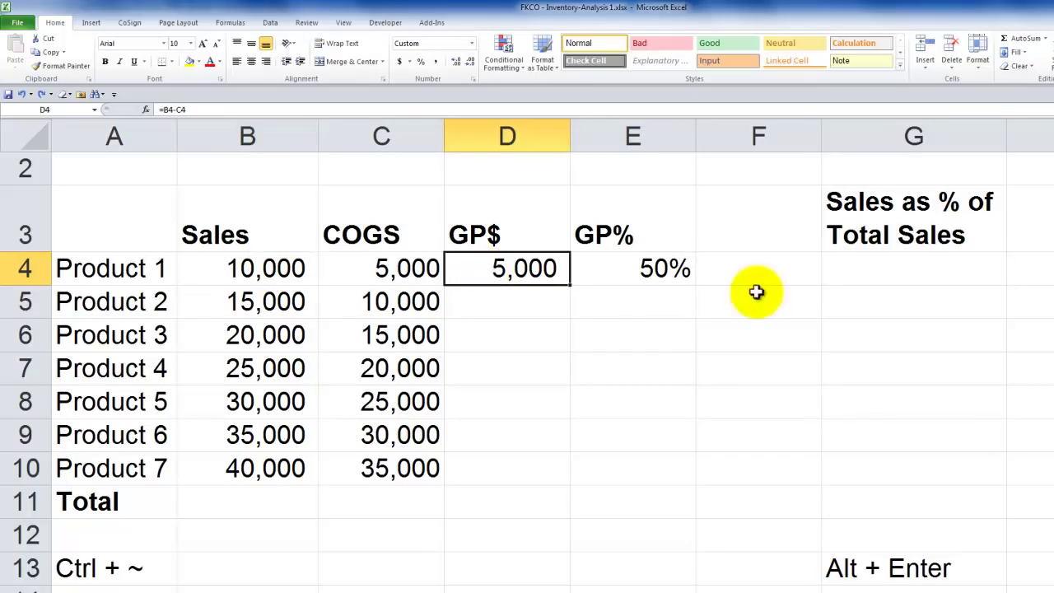
left_click(639, 268)
double_click(637, 269)
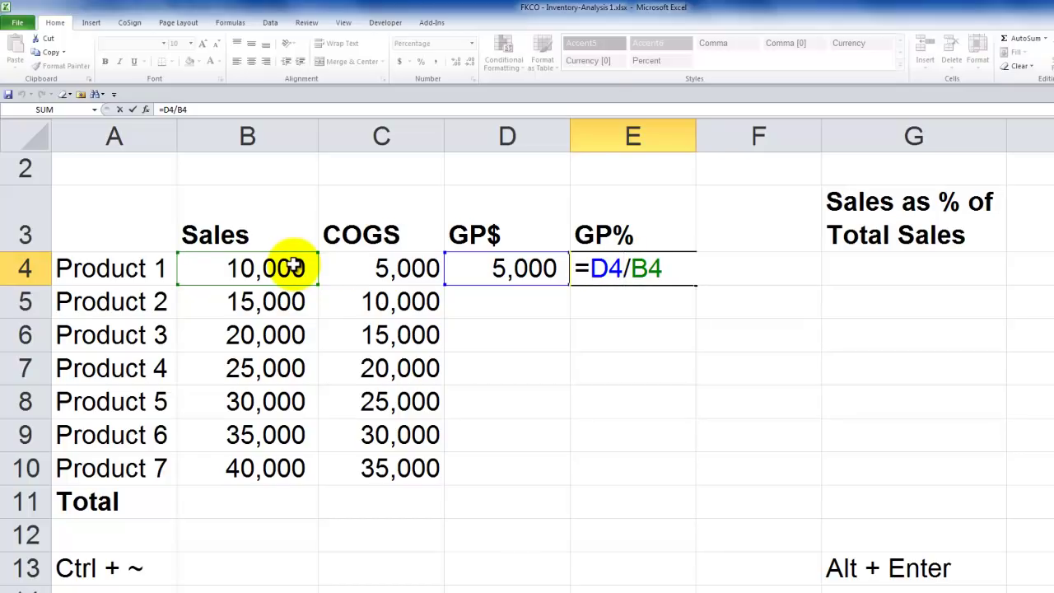
key("ctrl+Return")
Look over the empty GP$ and GP% ranges D5:D10 and E5:E10 that belong to Products 2 to 7
left_click(500, 265)
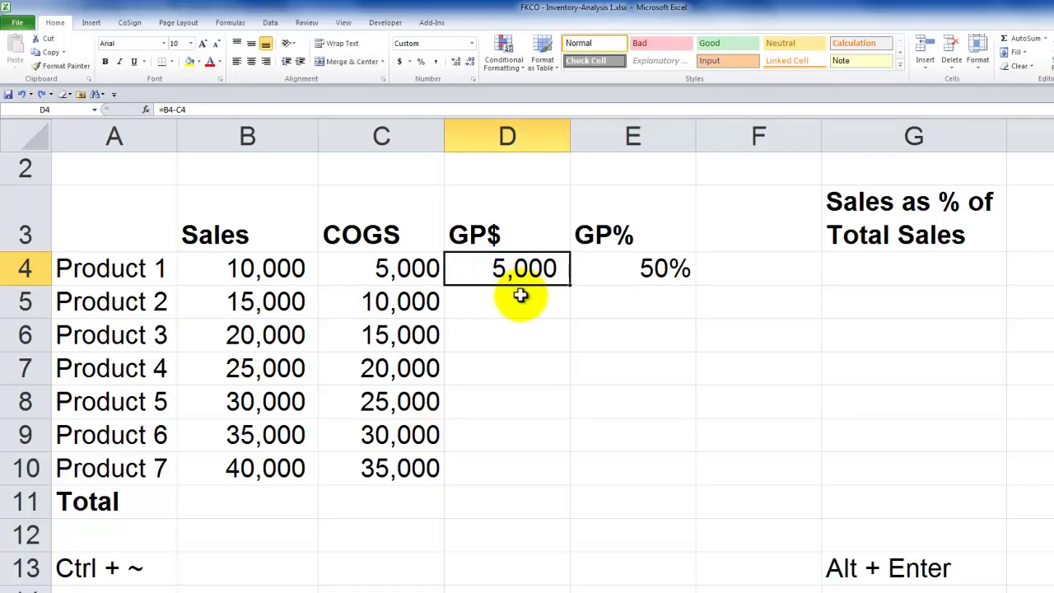
left_click_drag(514, 304, 493, 457)
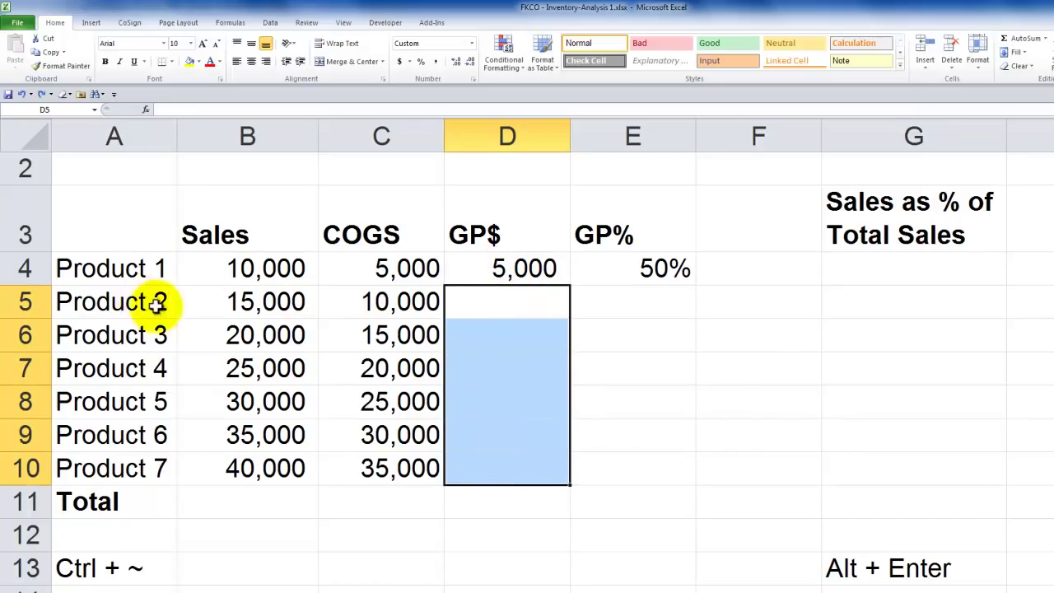
left_click(627, 298)
left_click_drag(627, 298, 630, 466)
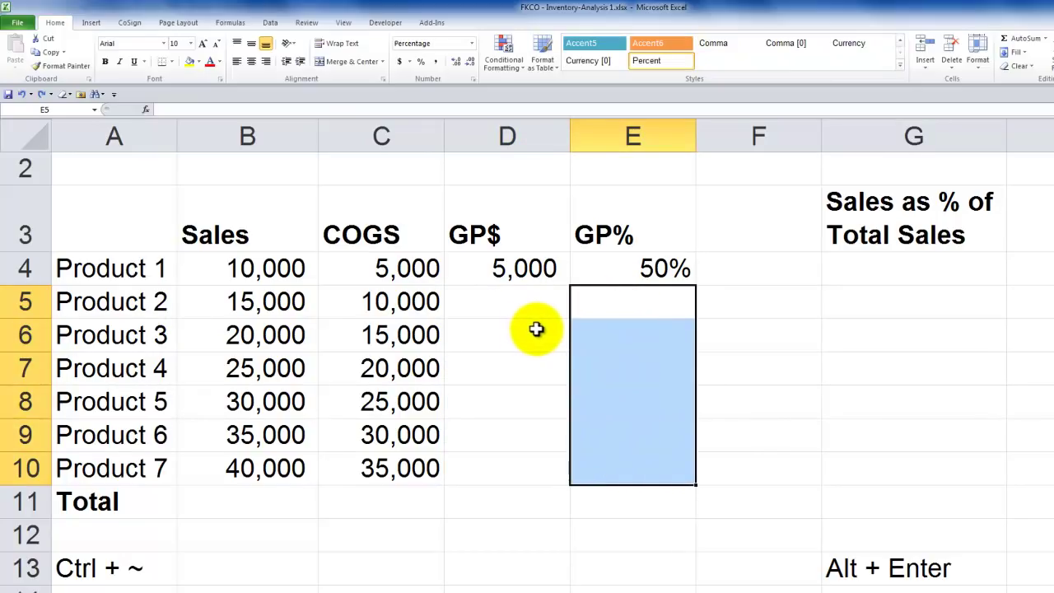
left_click_drag(105, 301, 120, 453)
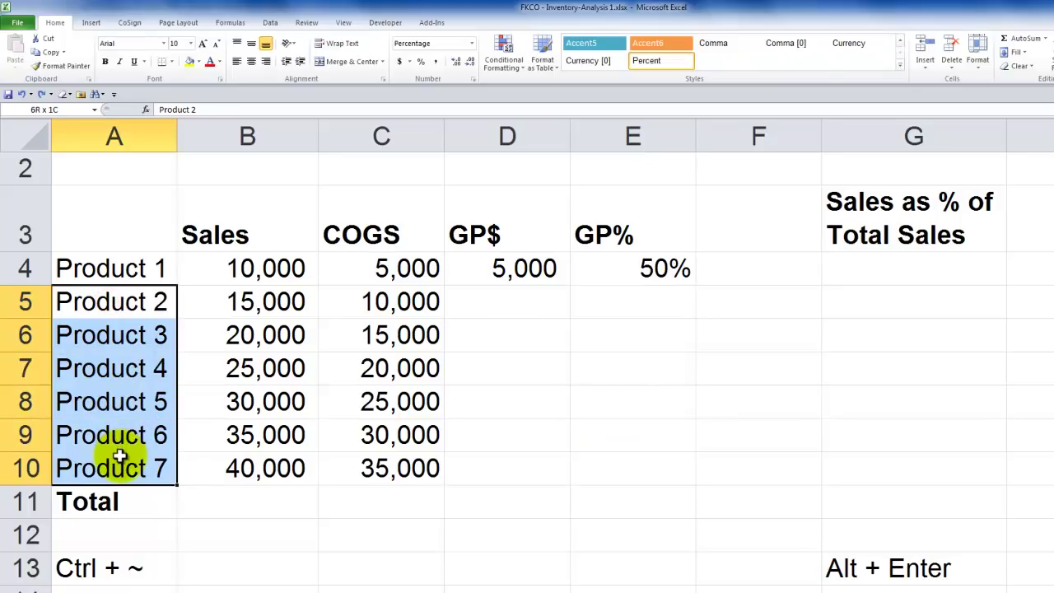
Copy the gross profit formula from D4 and paste it into D5:D6 for Products 2 and 3
left_click(547, 268)
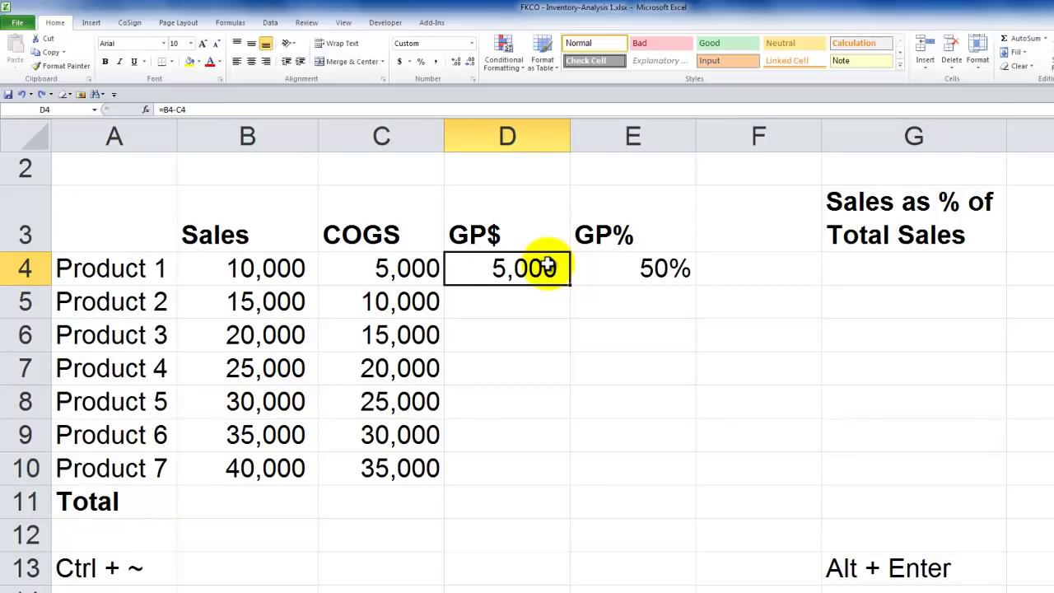
double_click(548, 265)
key("Escape")
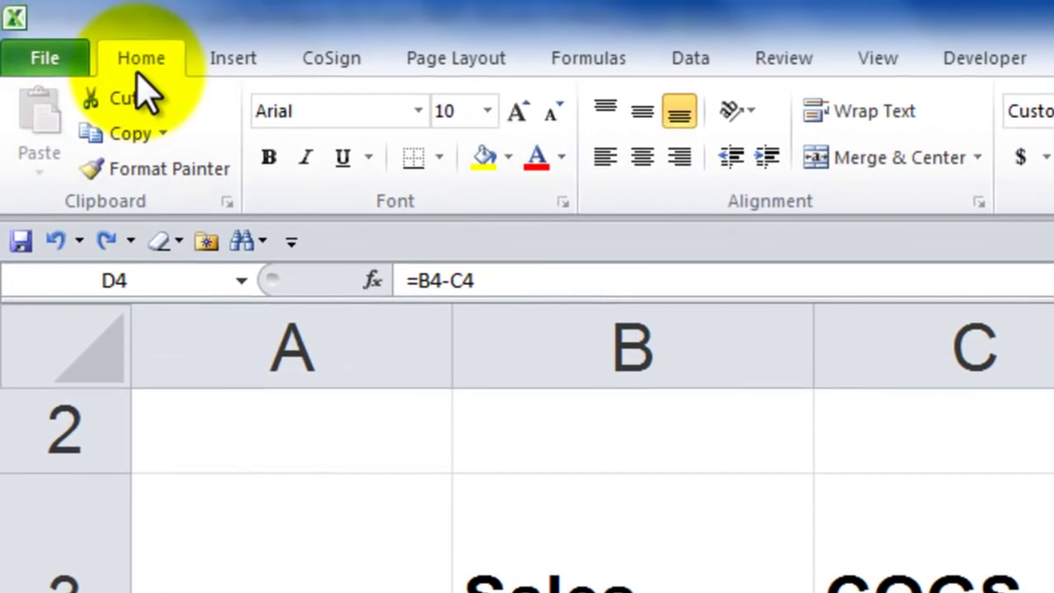
left_click(132, 149)
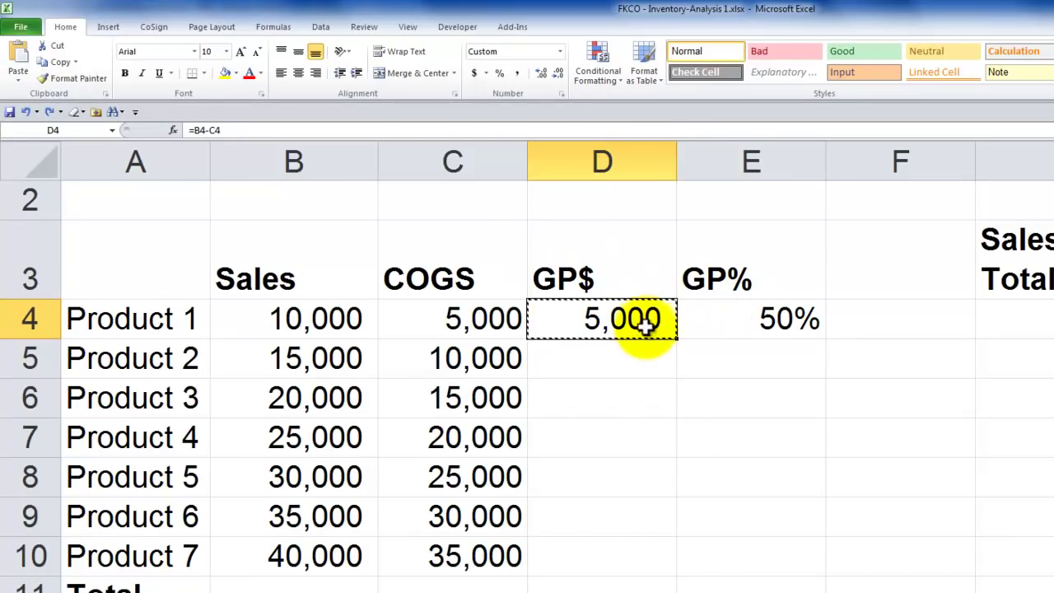
left_click(622, 362)
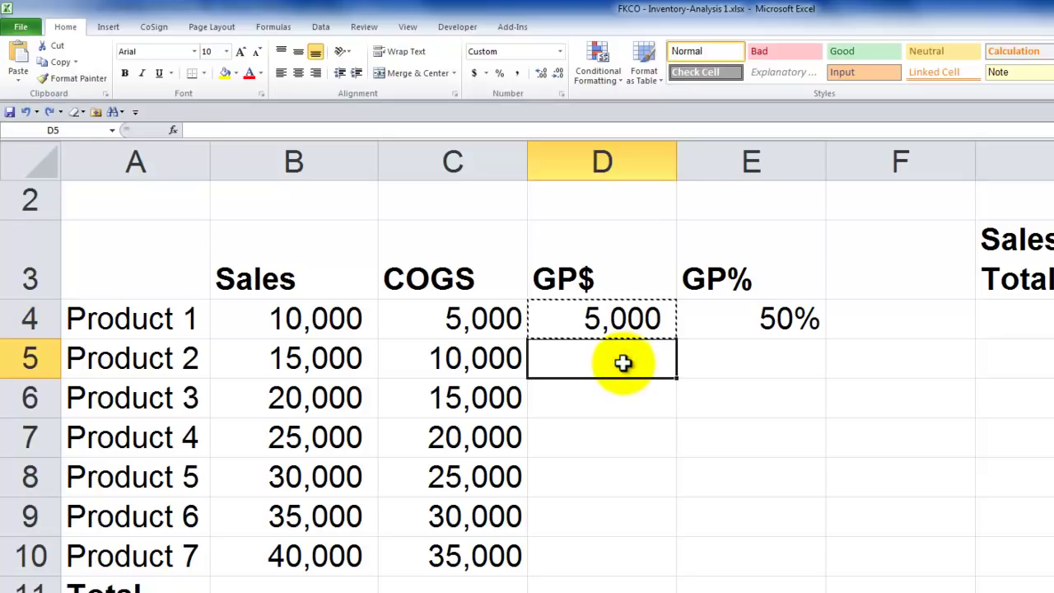
left_click_drag(622, 366, 619, 398)
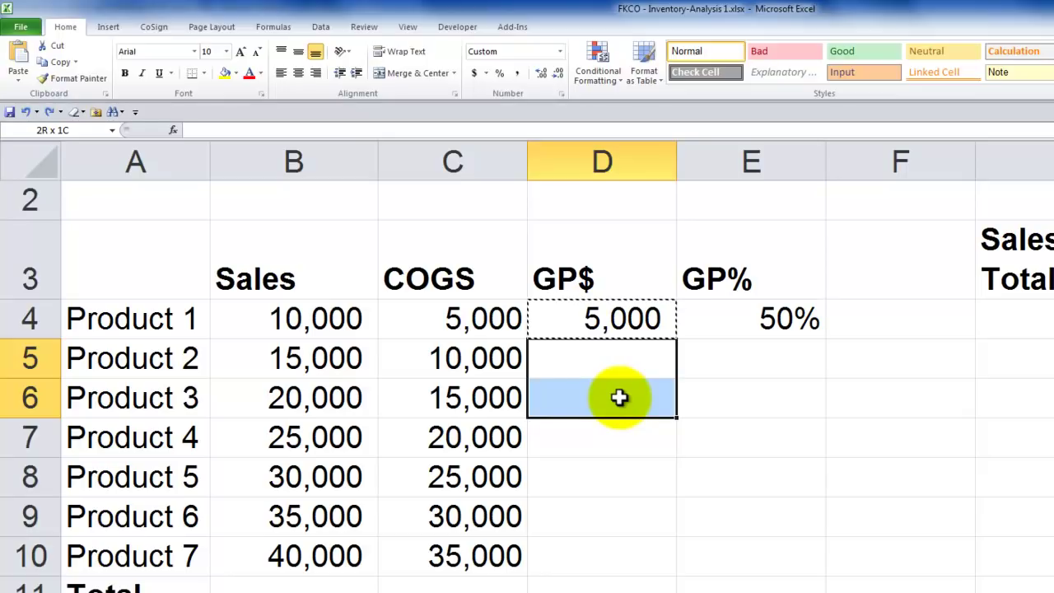
left_click_drag(618, 397, 622, 399)
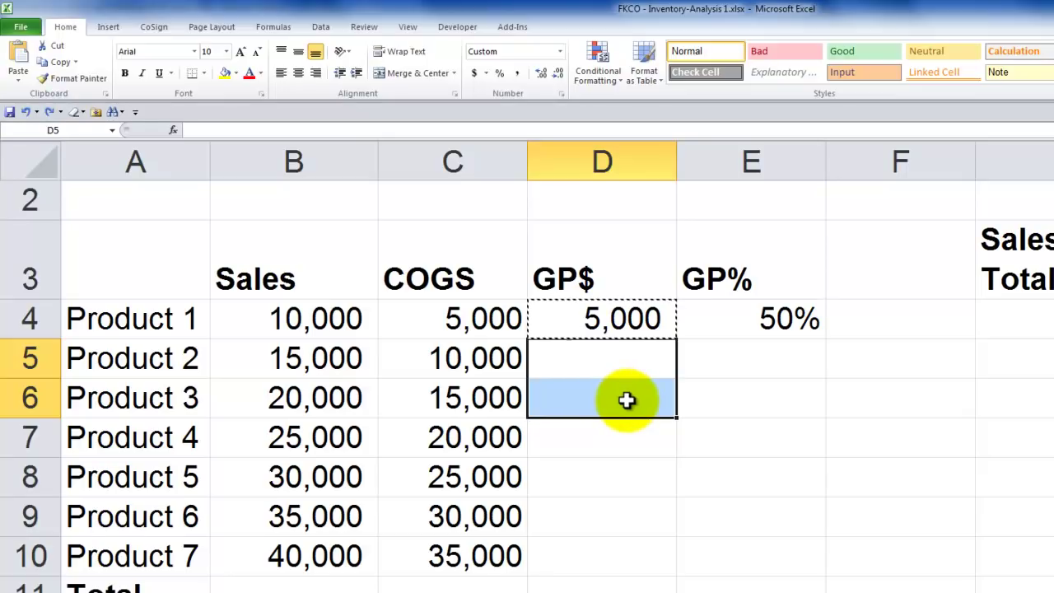
left_click(20, 59)
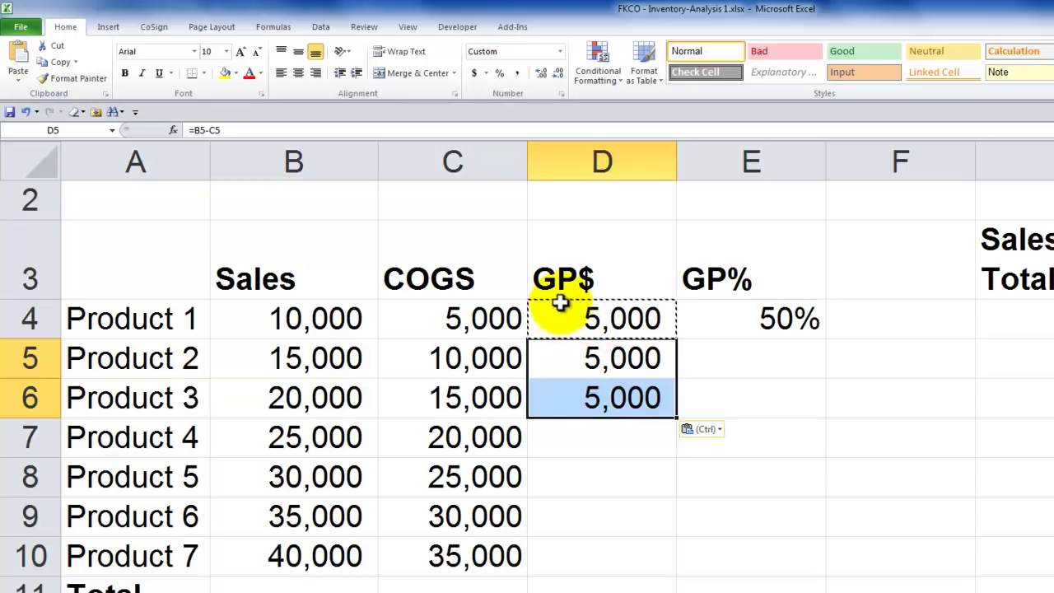
key("Escape")
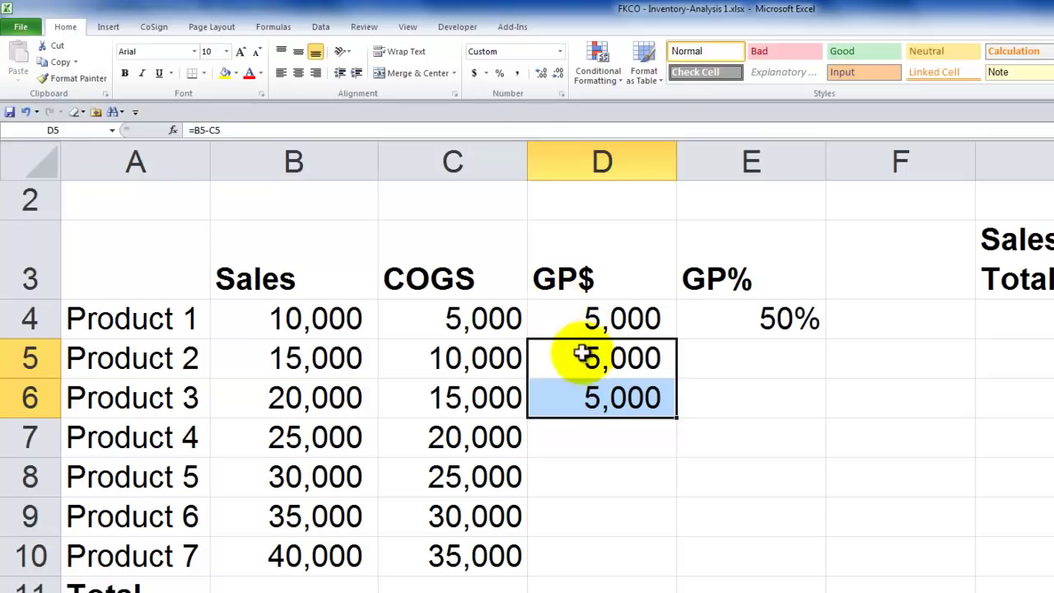
Examine the gross profit formulas in D4, D5 and D6 to compare their row references for Products 1 to 3
left_click(606, 319)
double_click(606, 319)
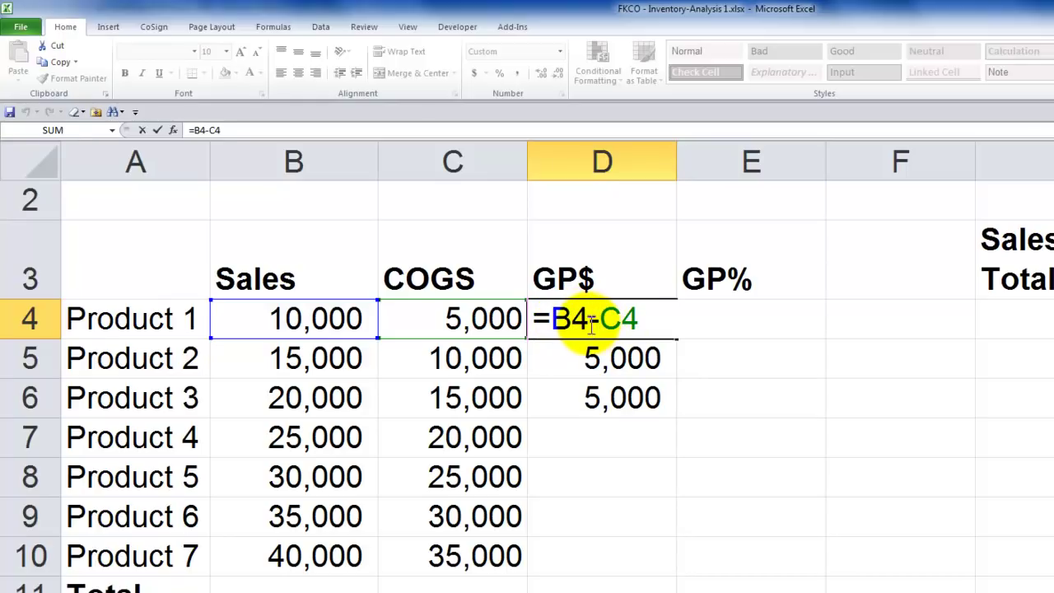
key("ctrl+Return")
left_click(575, 355)
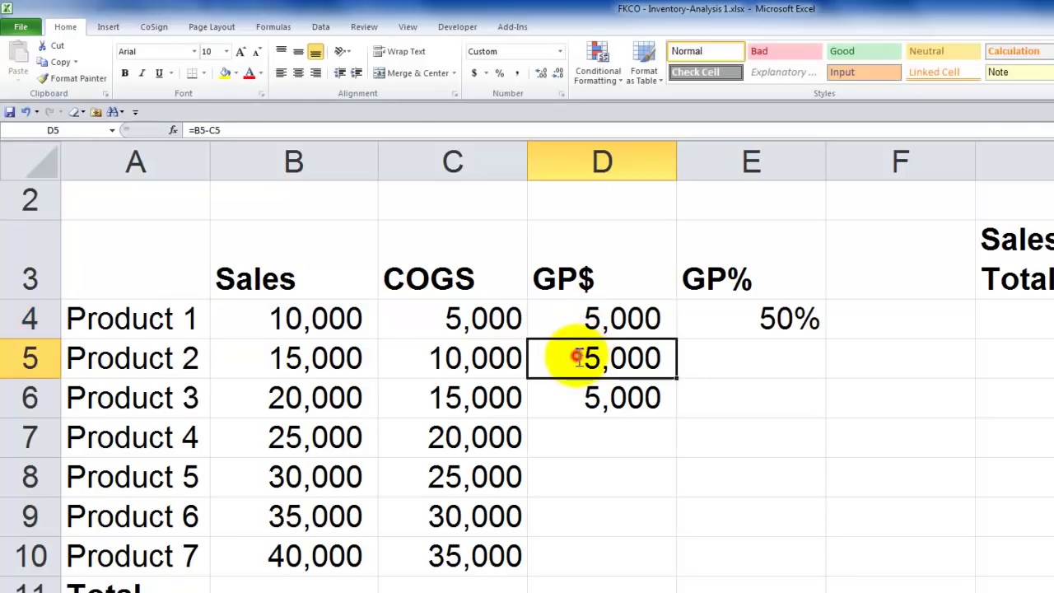
double_click(574, 357)
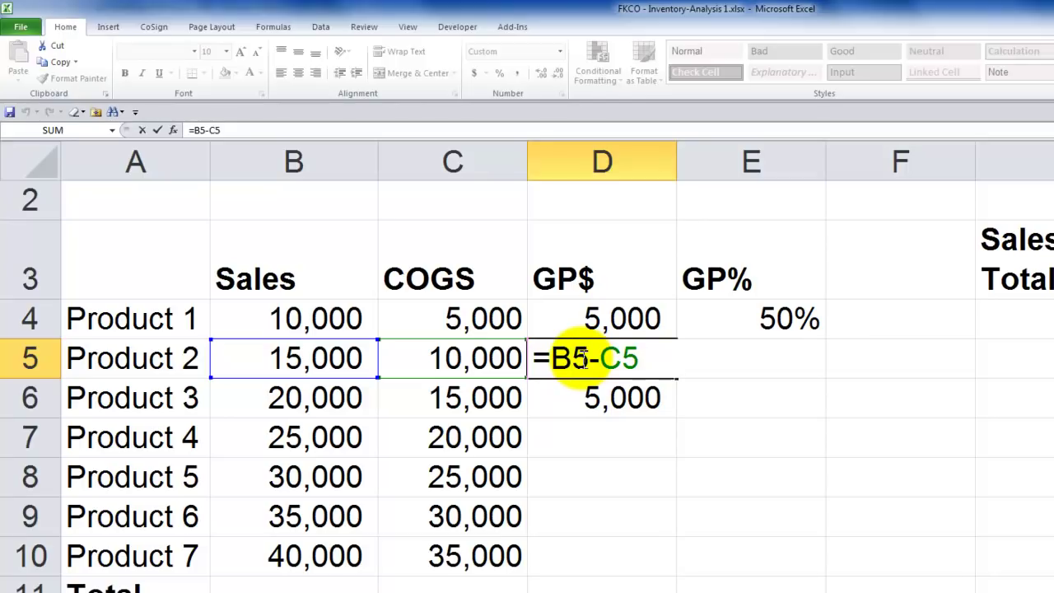
key("Escape")
double_click(589, 401)
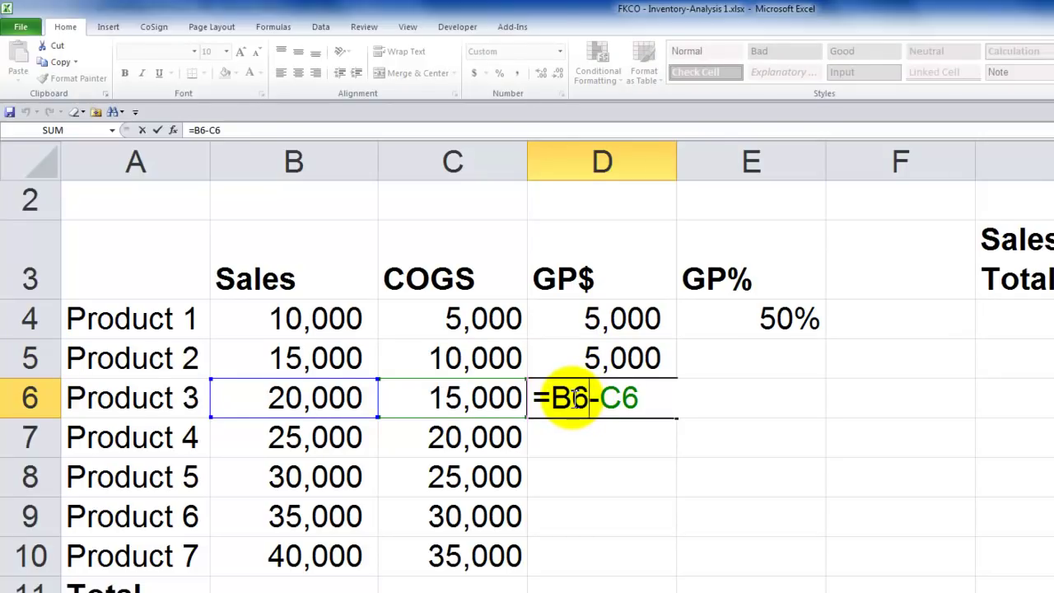
key("Escape")
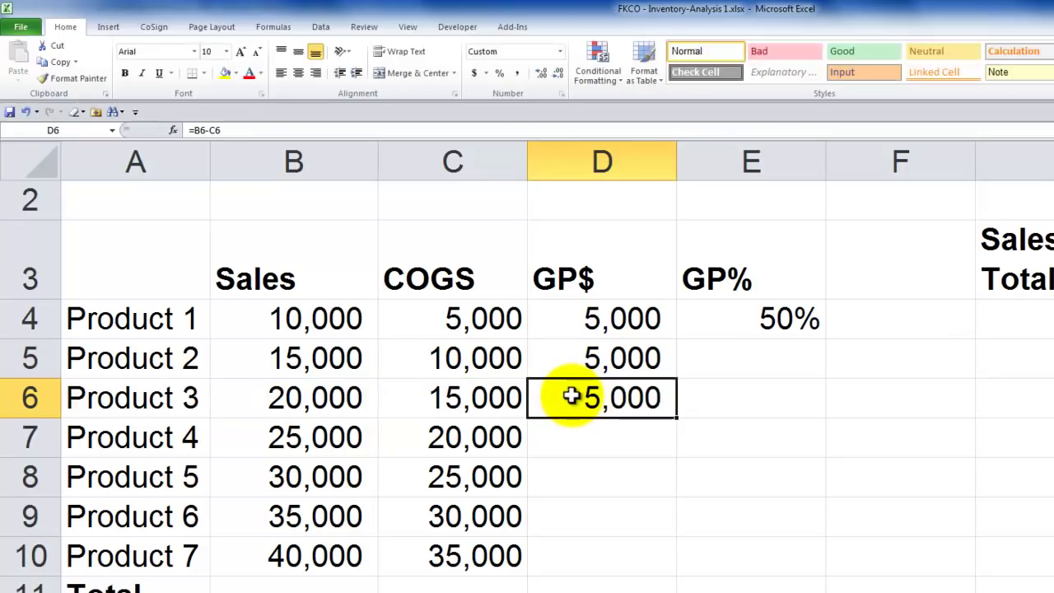
Check the gross profit formula in D6 and fill it down through D10 for Products 4 to 7
double_click(623, 398)
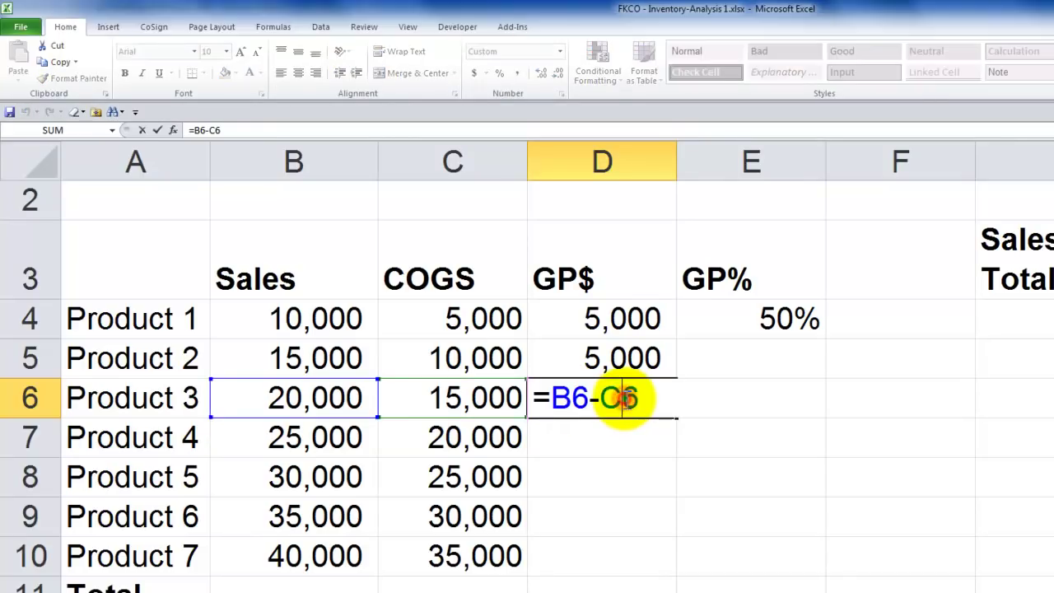
key("Escape")
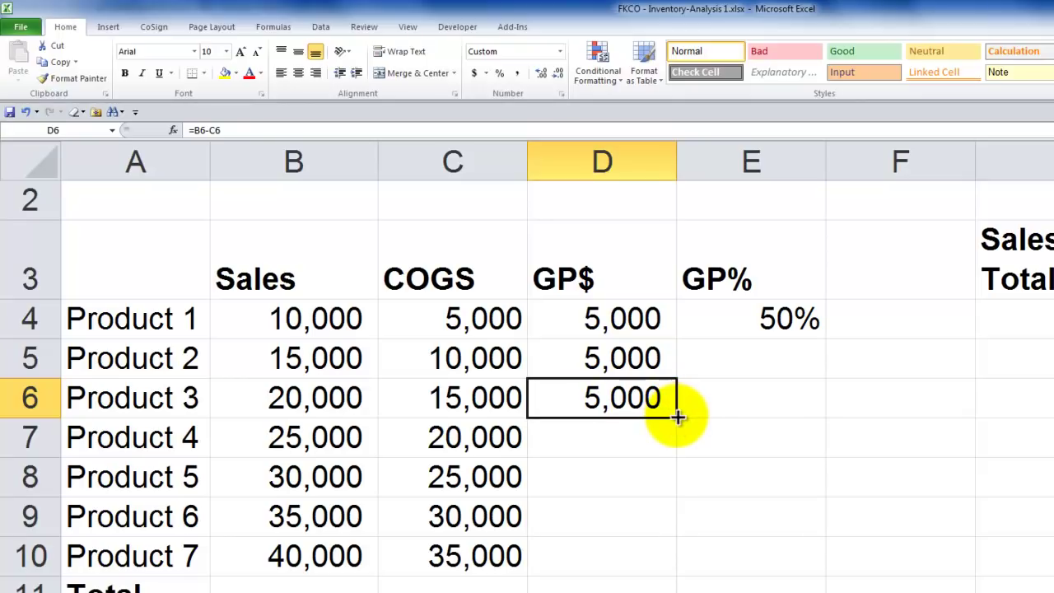
left_click_drag(677, 416, 665, 566)
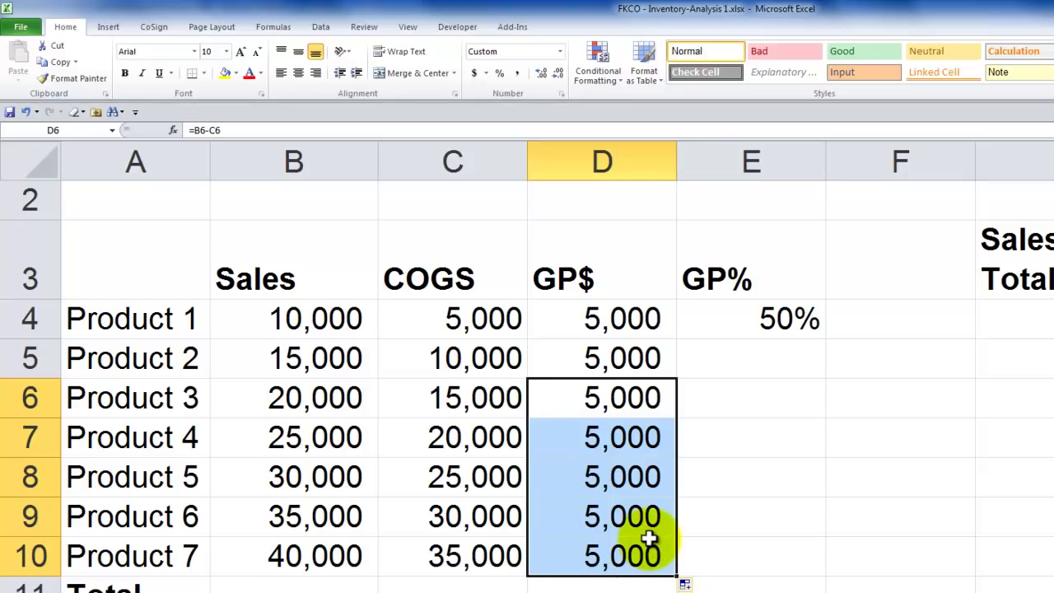
Test the gross profit recalculation by setting Product 5's sales in B8 to 37,500, and undo the change
left_click(331, 474)
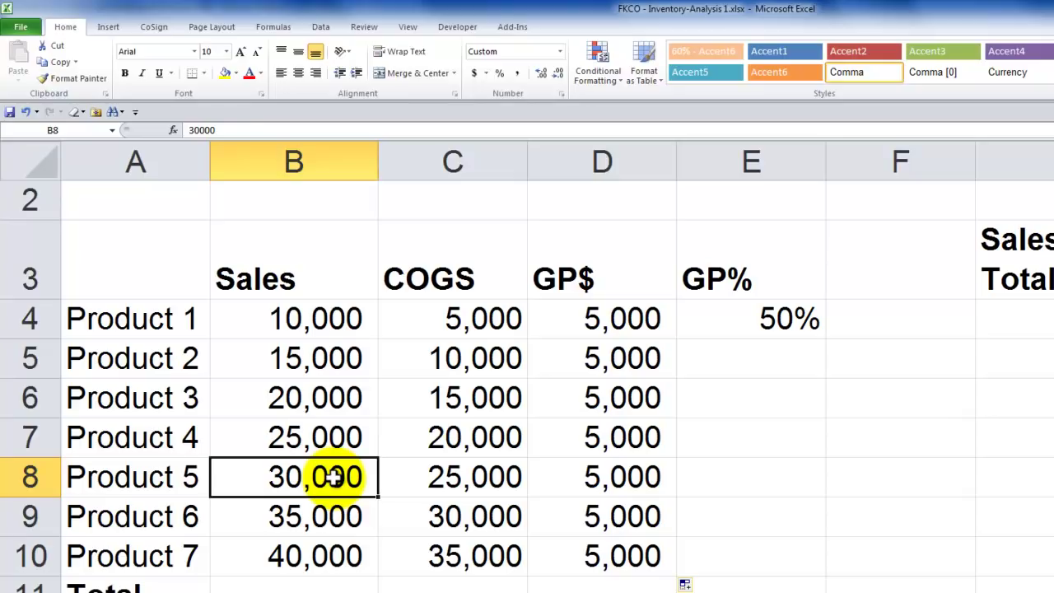
type("3")
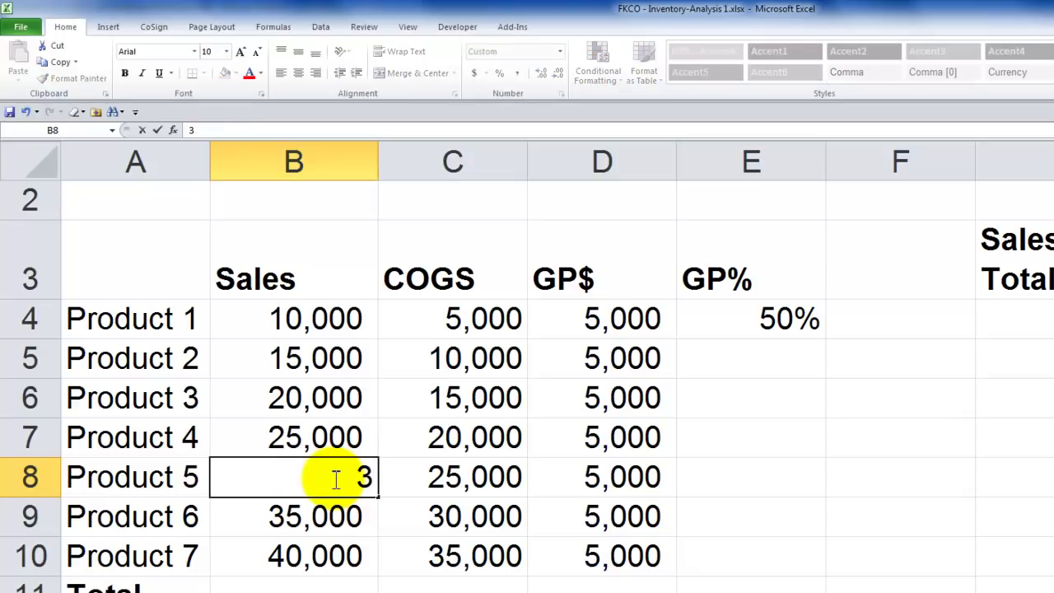
type("7,")
type("500")
key("Tab")
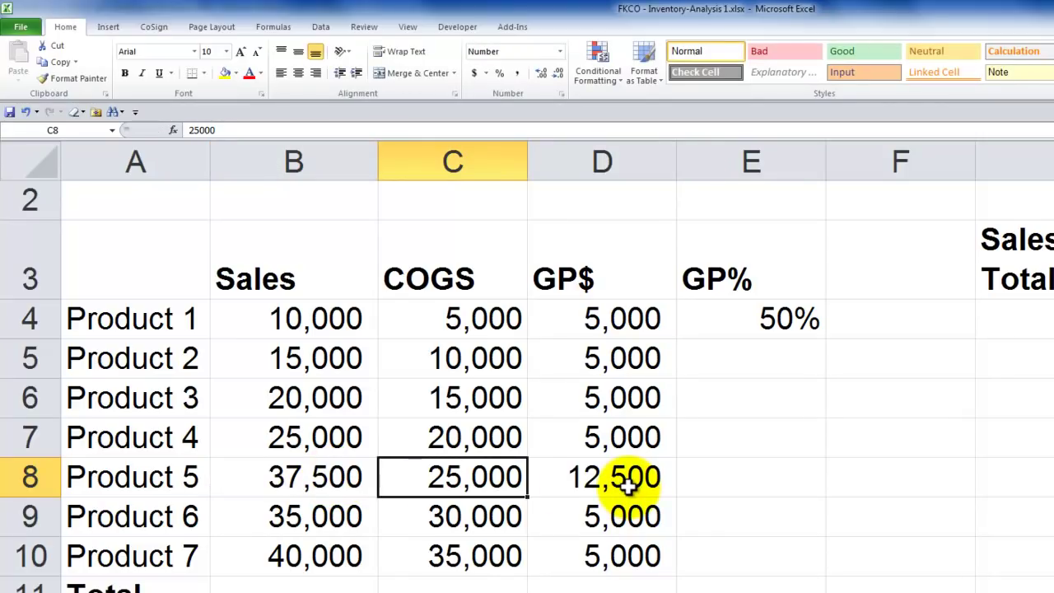
key("ctrl+z")
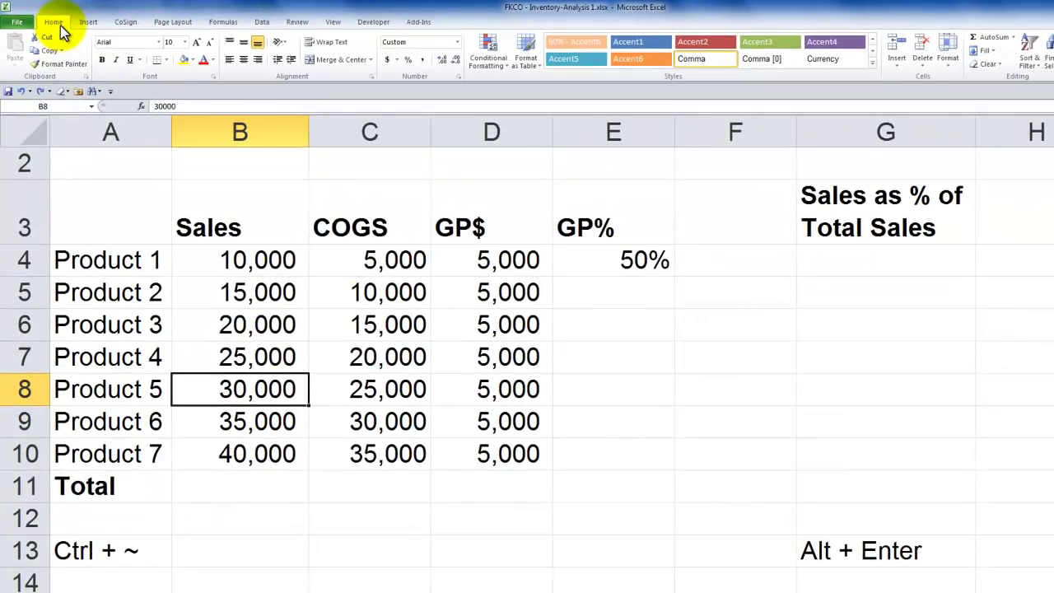
Switch the worksheet between showing formulas and showing values to review the copied formulas in the GP$ column
left_click(224, 23)
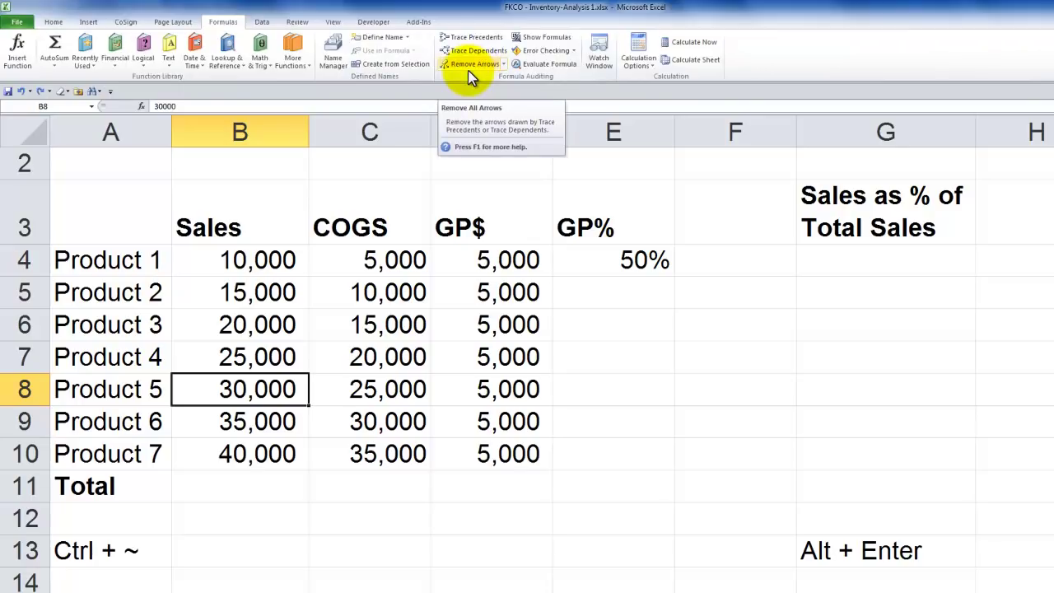
left_click(551, 41)
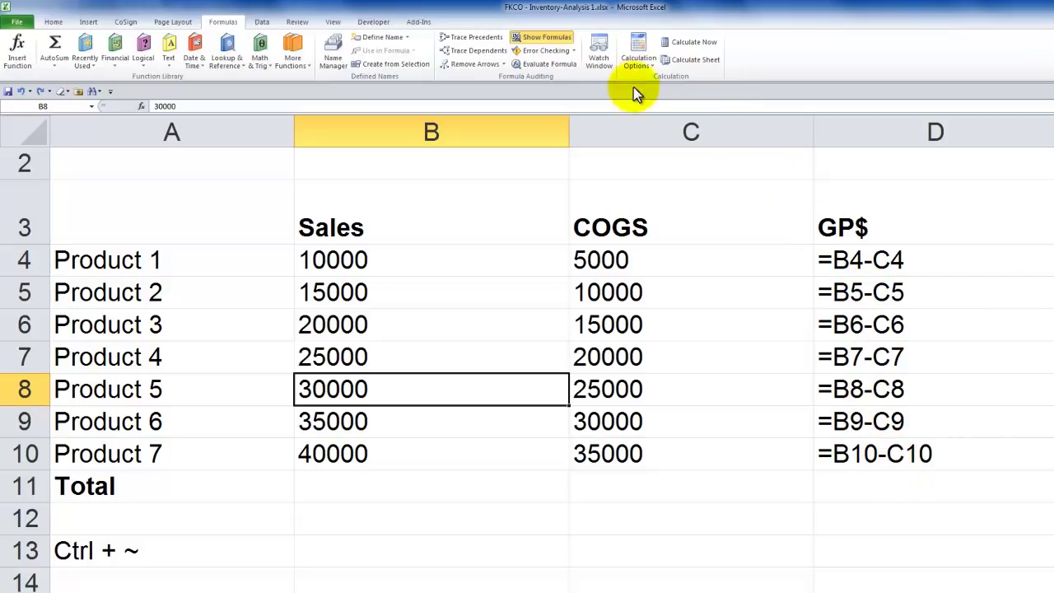
left_click(536, 38)
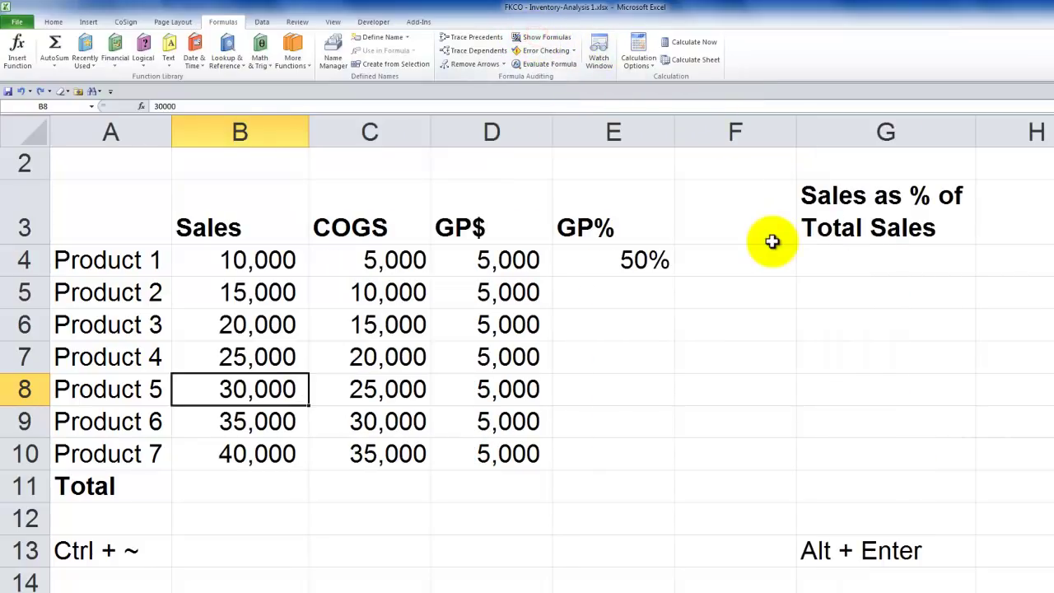
left_click(90, 553)
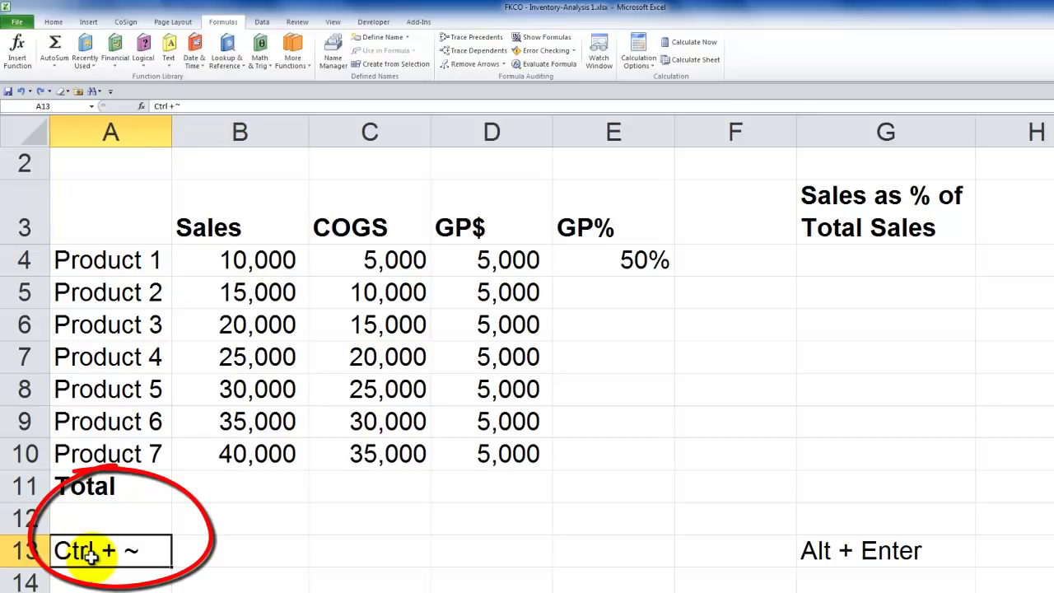
key("ctrl+grave")
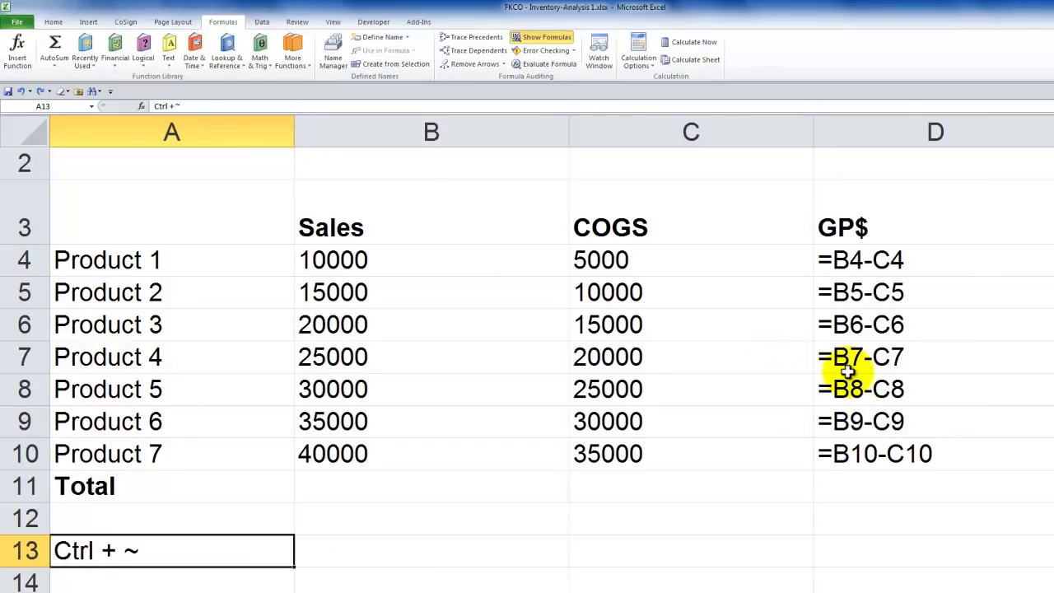
key("ctrl+grave")
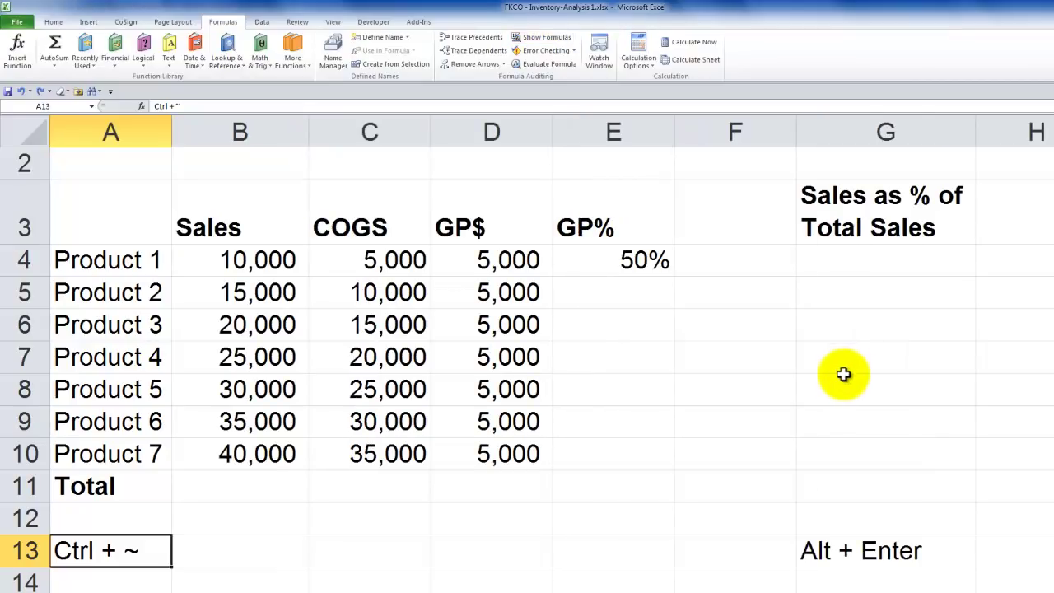
Fill the gross profit percentage formula from E4 down through E10 and review the copies with formulas shown
left_click(600, 265)
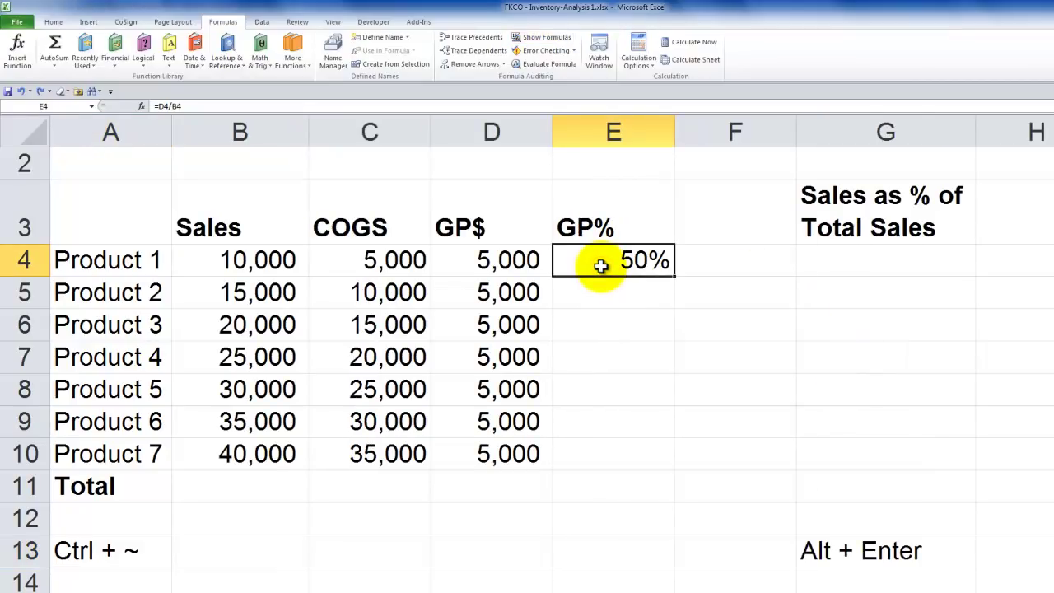
double_click(600, 265)
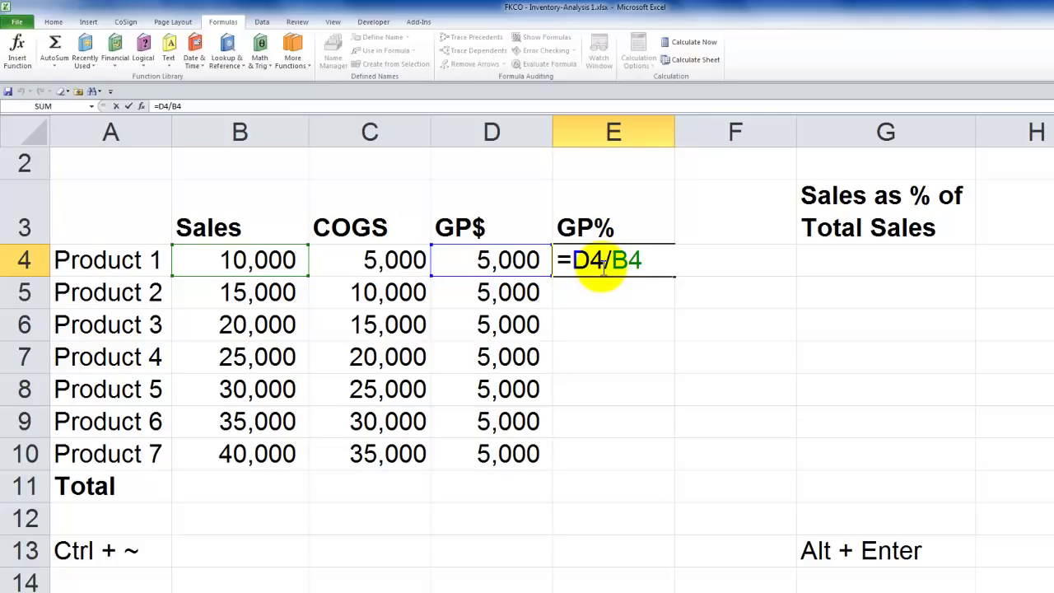
key("Escape")
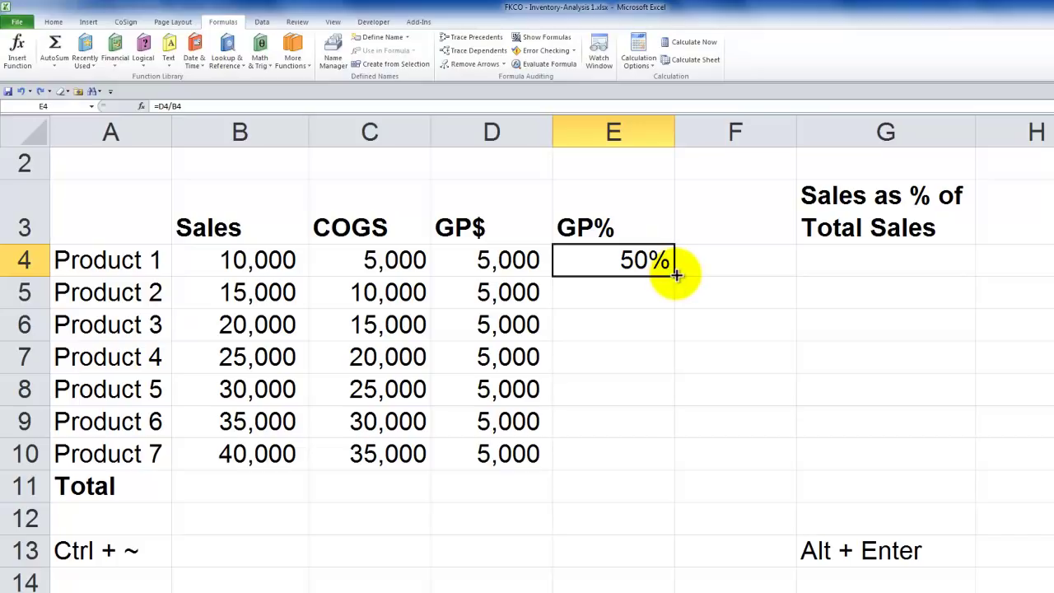
left_click_drag(673, 277, 643, 454)
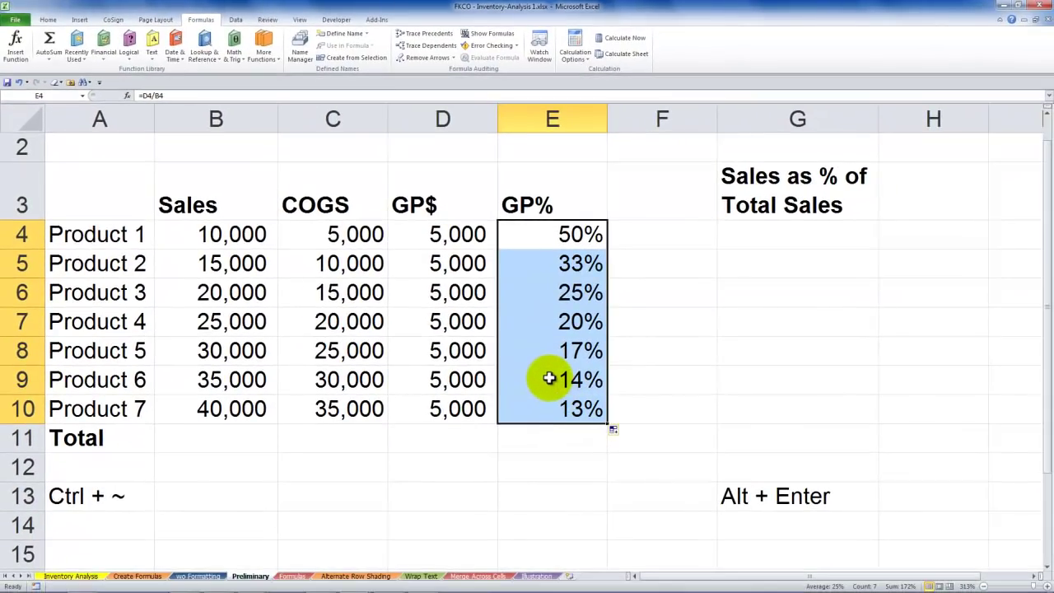
key("ctrl+grave")
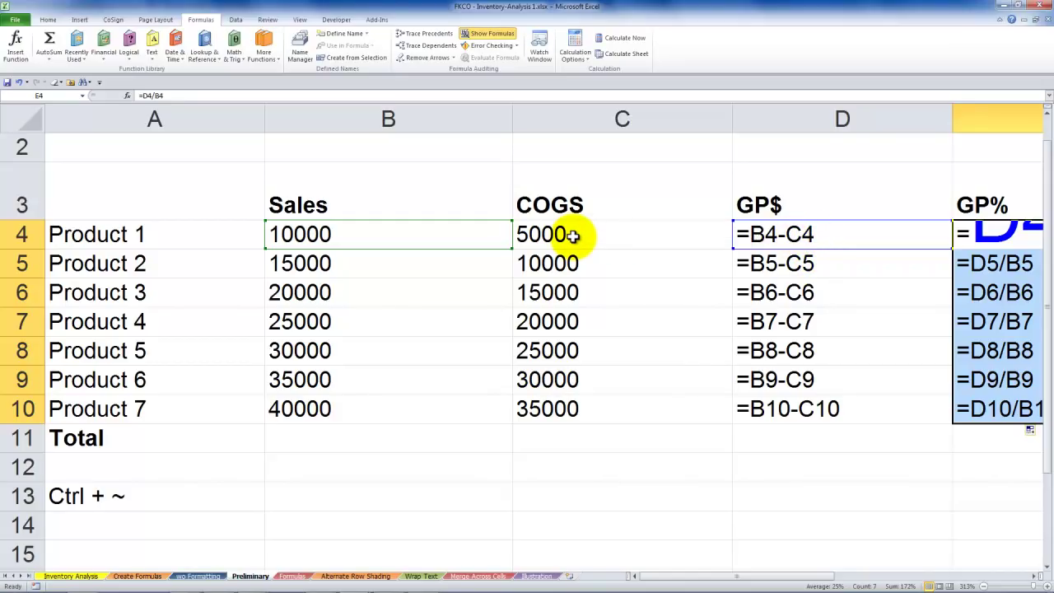
key("ctrl+grave")
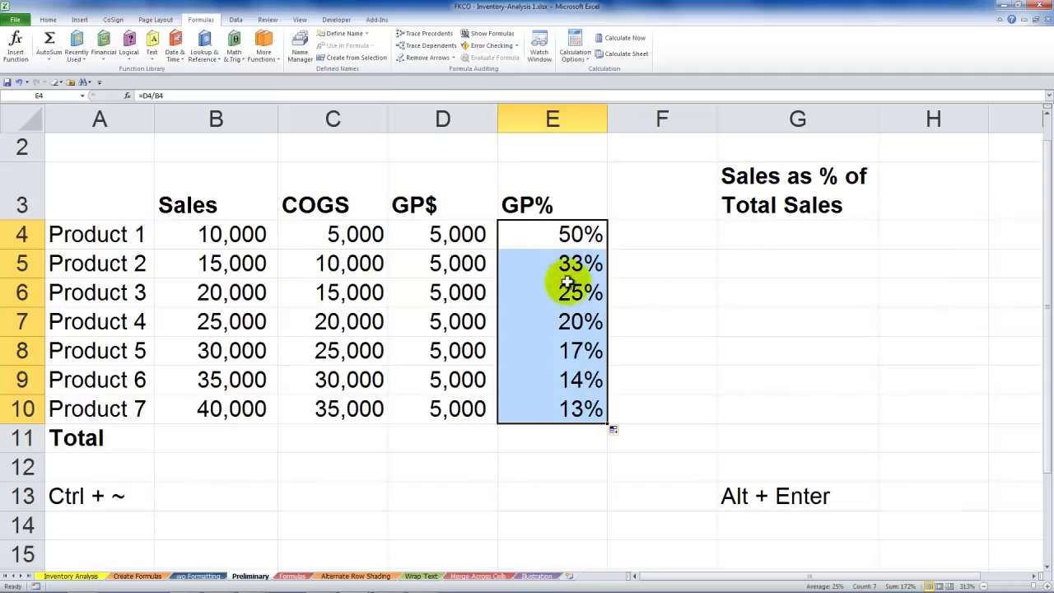
left_click(238, 439)
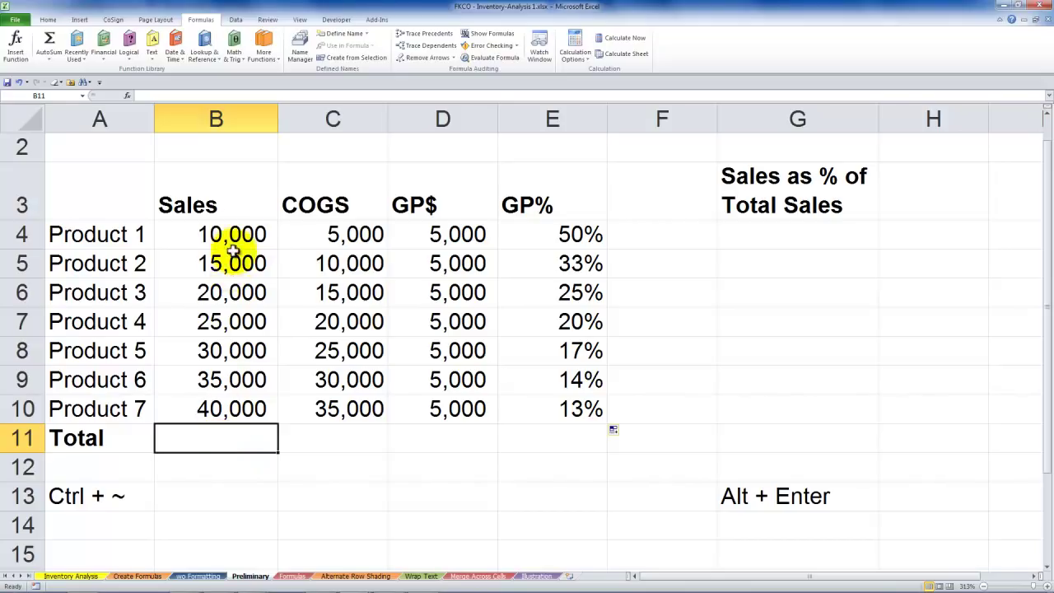
left_click_drag(228, 236, 239, 406)
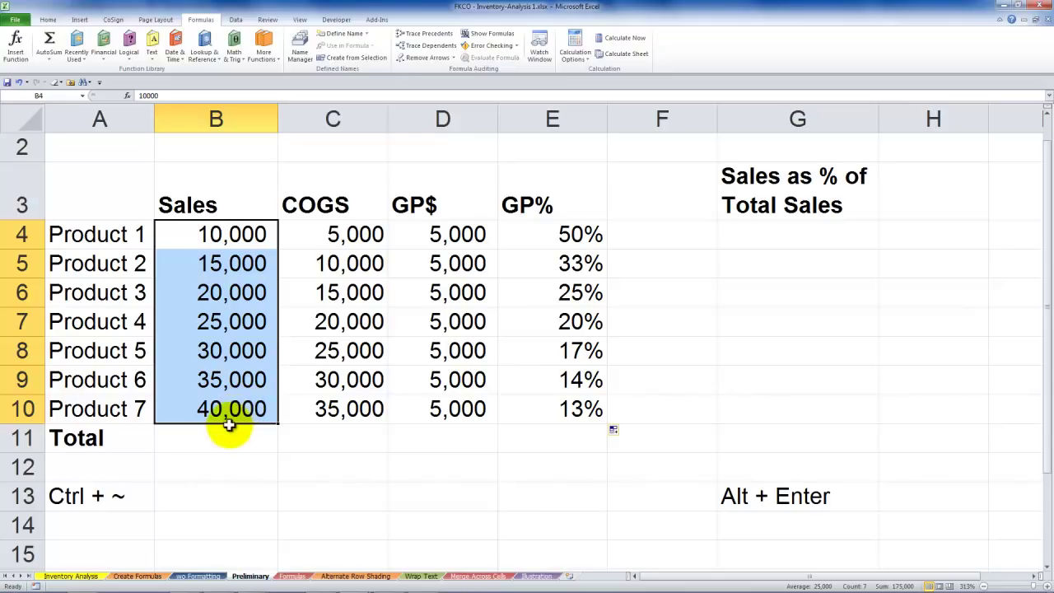
left_click(222, 436)
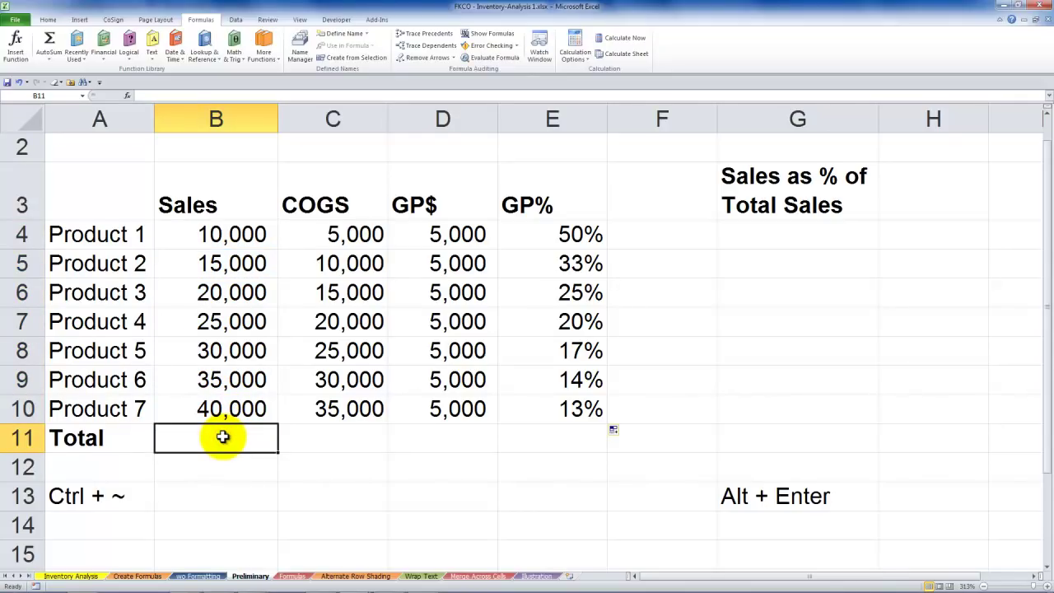
type("=")
left_click(215, 235)
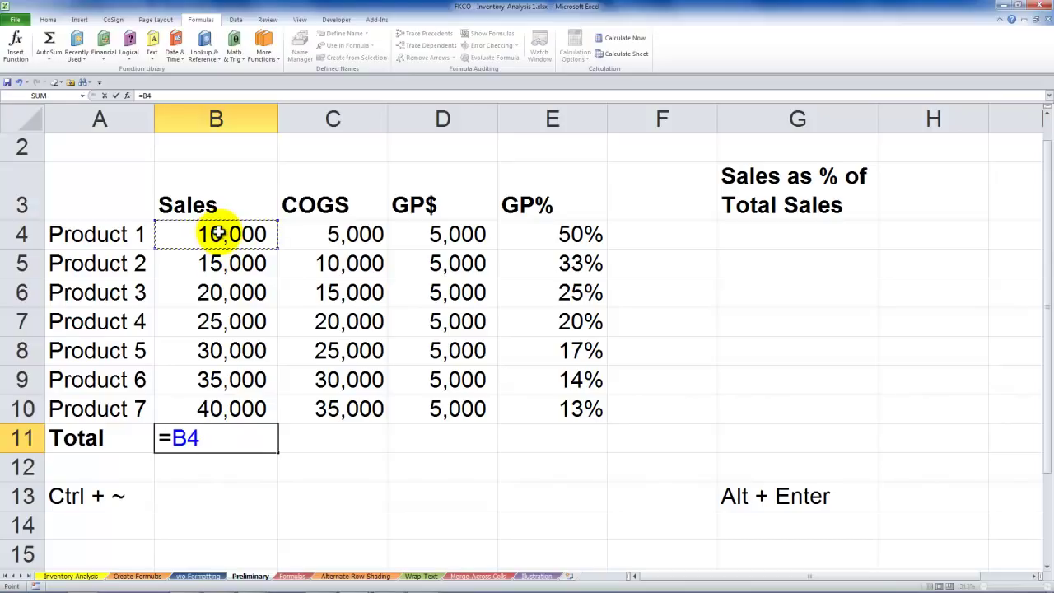
type("+")
left_click(217, 263)
type("+")
left_click(221, 287)
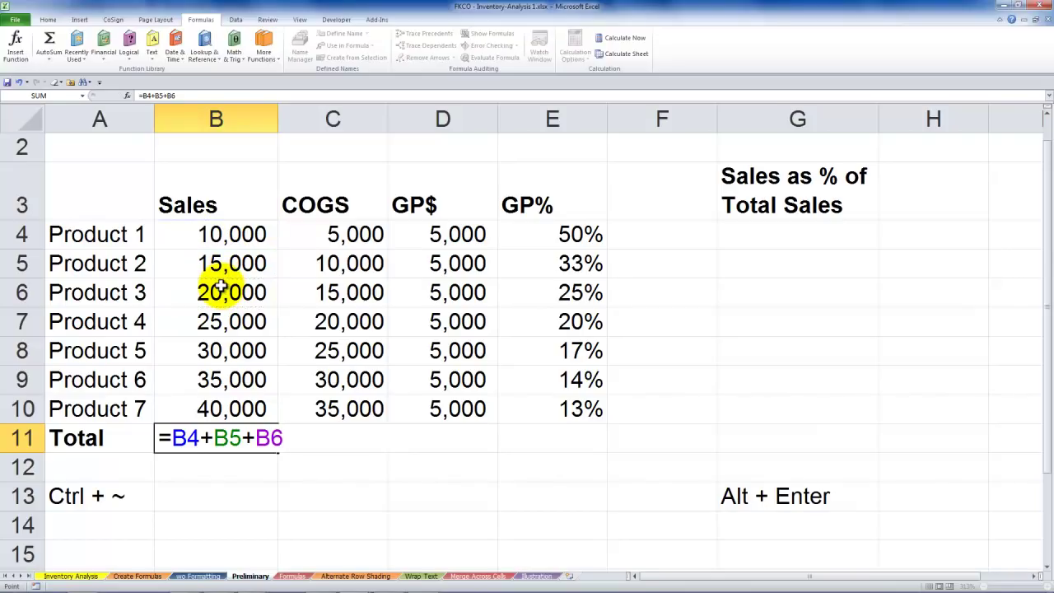
key("Escape")
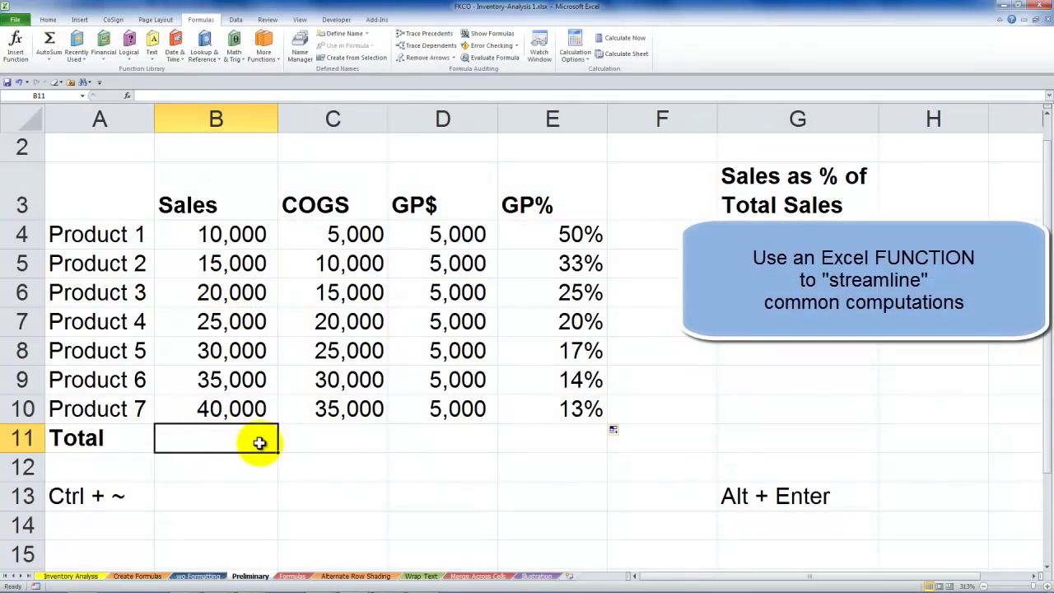
Total the Sales column in B11 with AutoSum over B4:B10 and check the range in the resulting formula
left_click(46, 19)
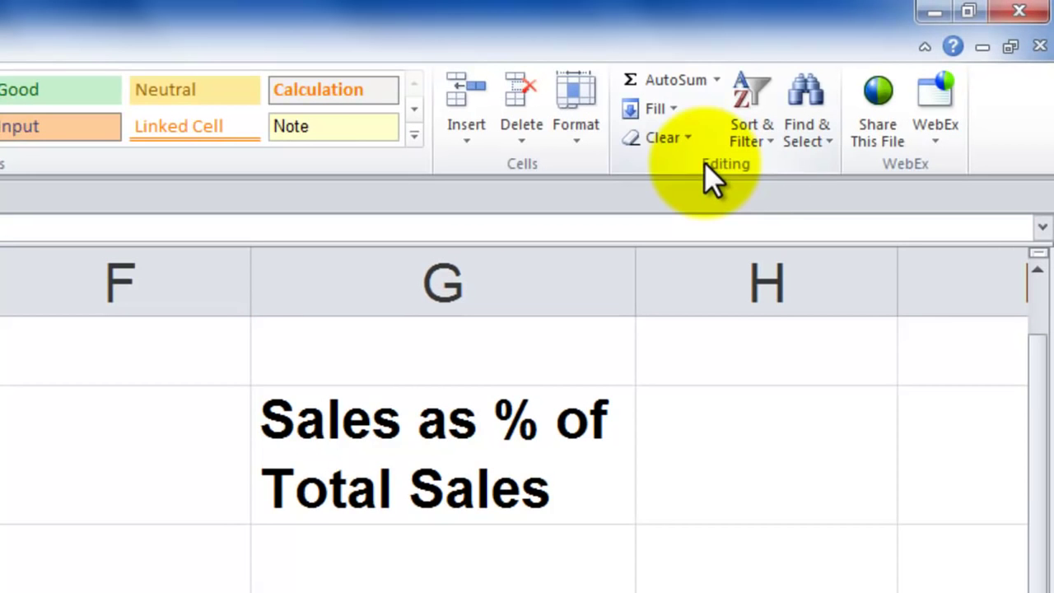
left_click(682, 77)
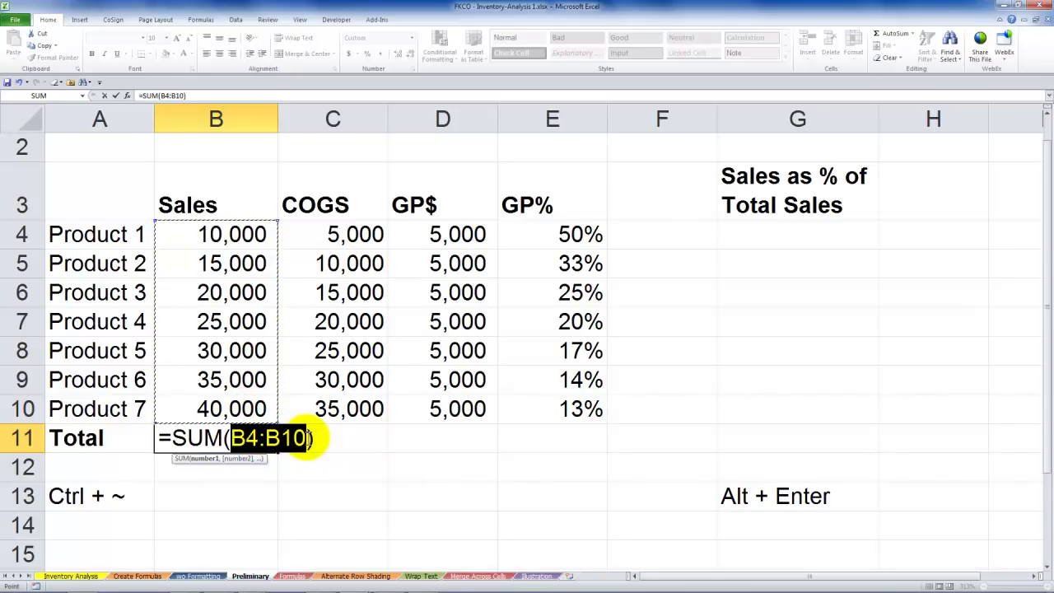
key("ctrl+Return")
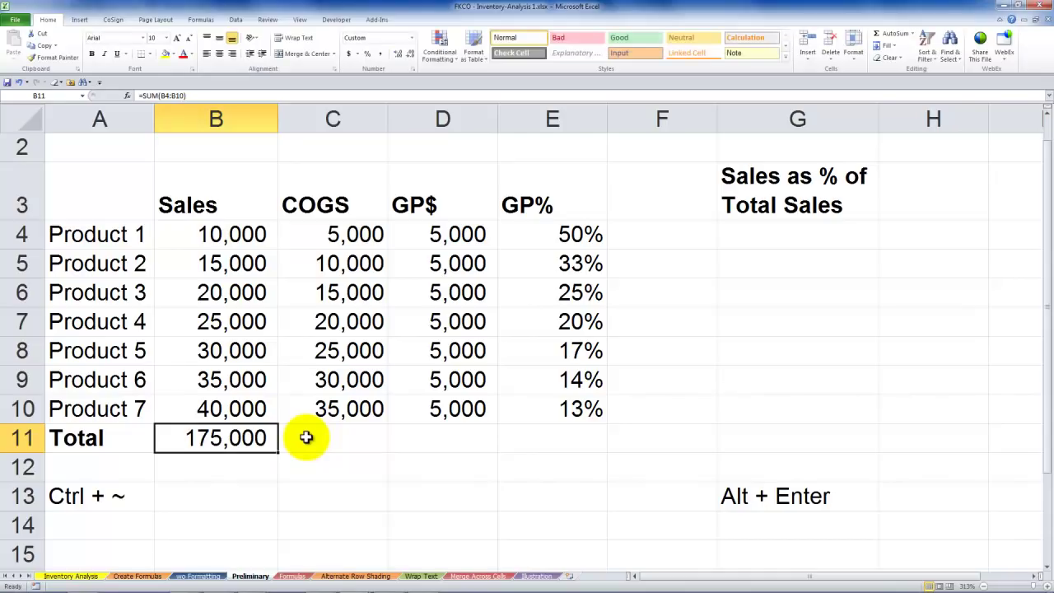
double_click(266, 436)
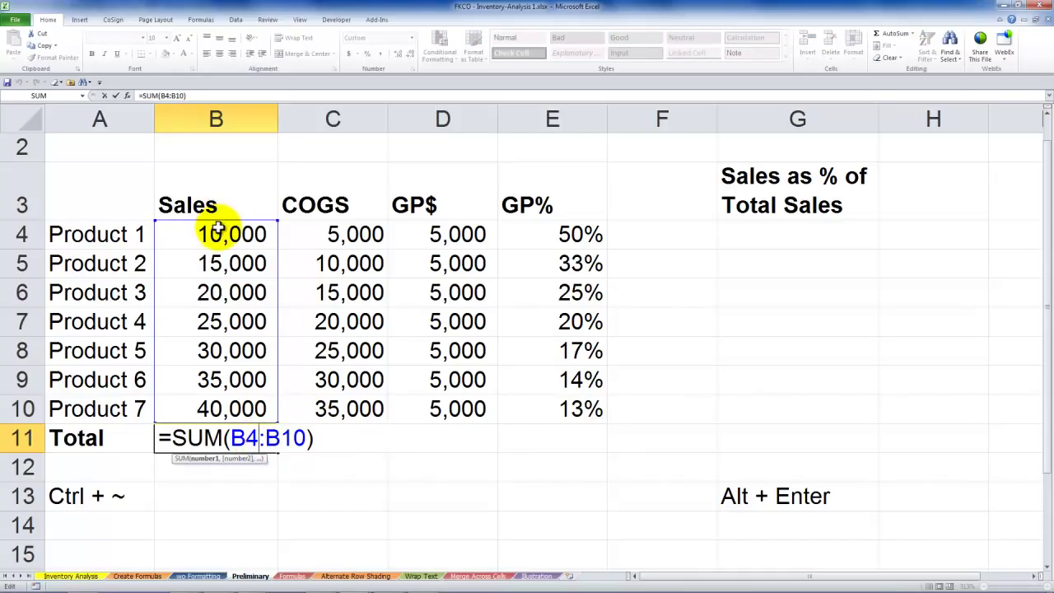
key("Escape")
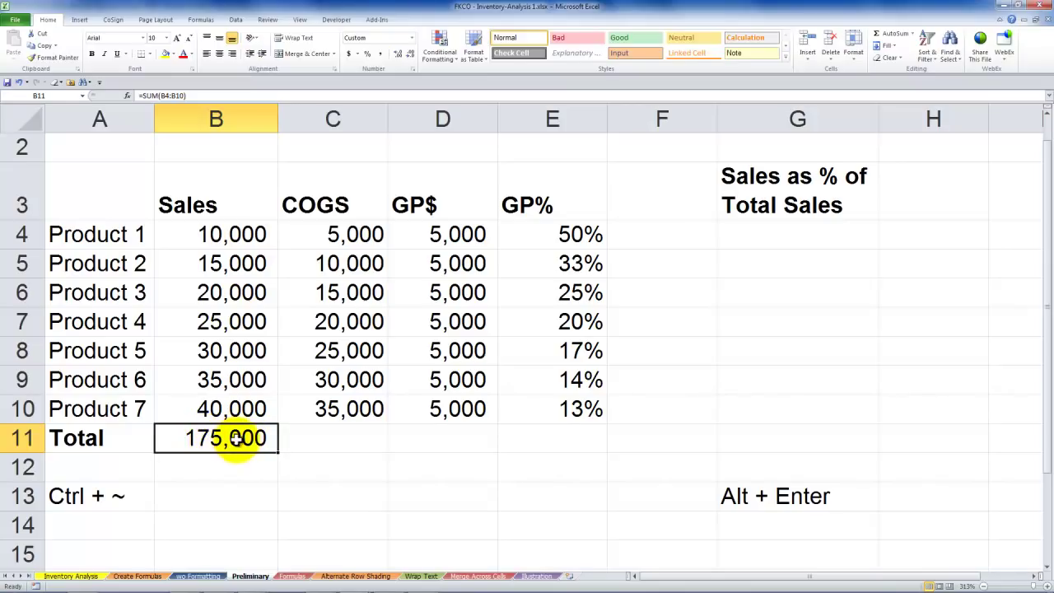
Fill the Sales total formula from B11 across the COGS and GP$ columns to D11
left_click_drag(279, 451, 358, 448)
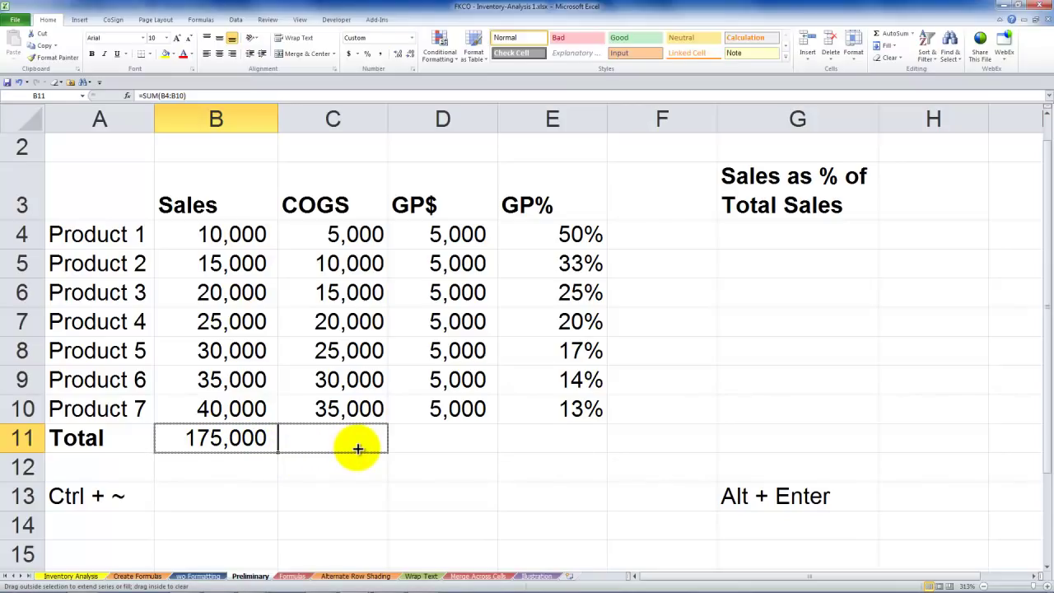
left_click_drag(358, 448, 467, 449)
Review the gross profit percentage formula in E10 and fill it down into the Total row at E11
left_click(578, 409)
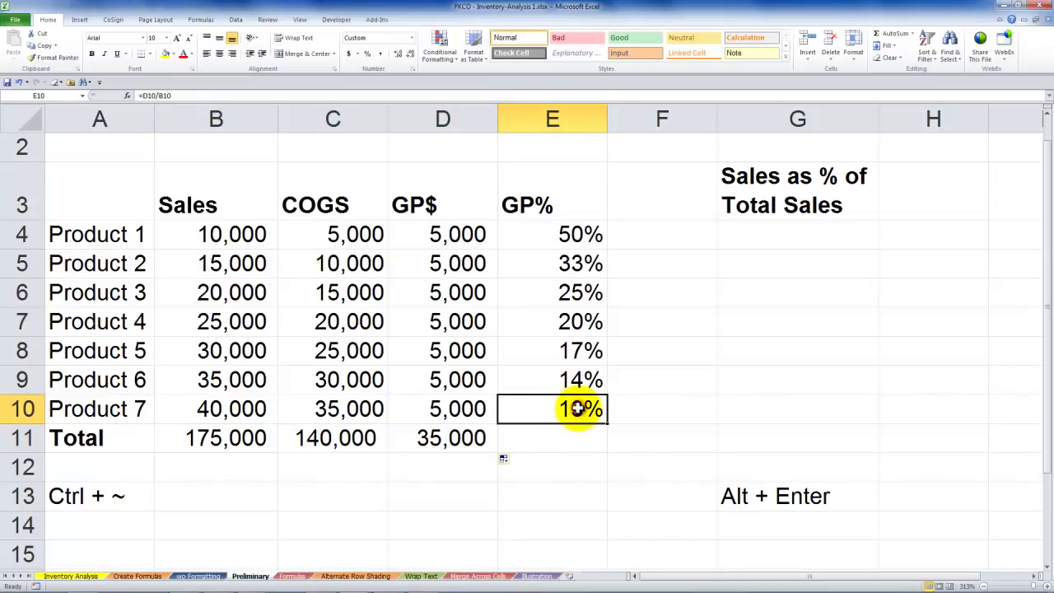
double_click(579, 409)
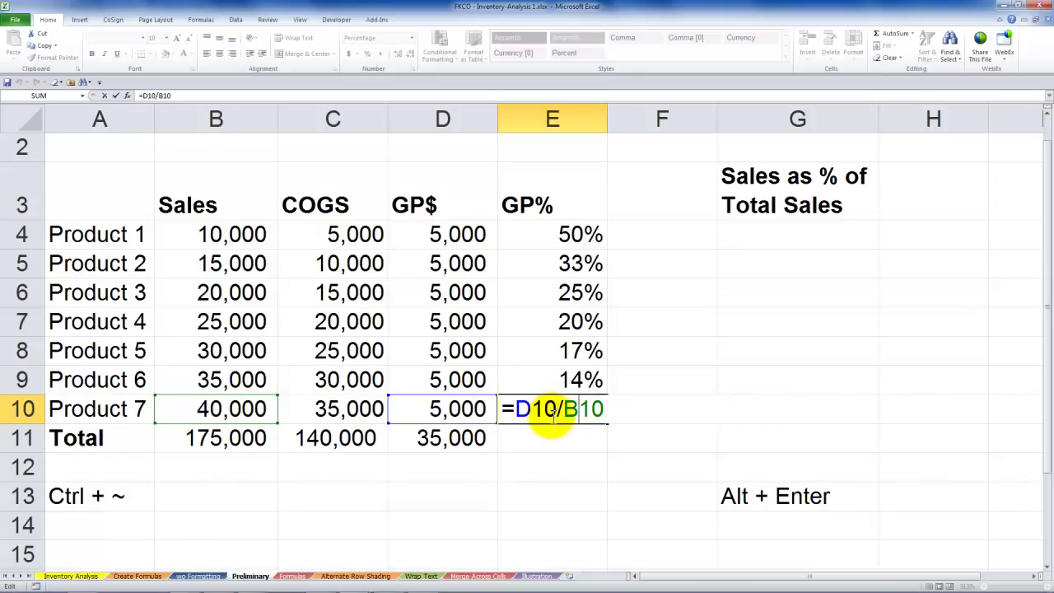
key("ctrl+Return")
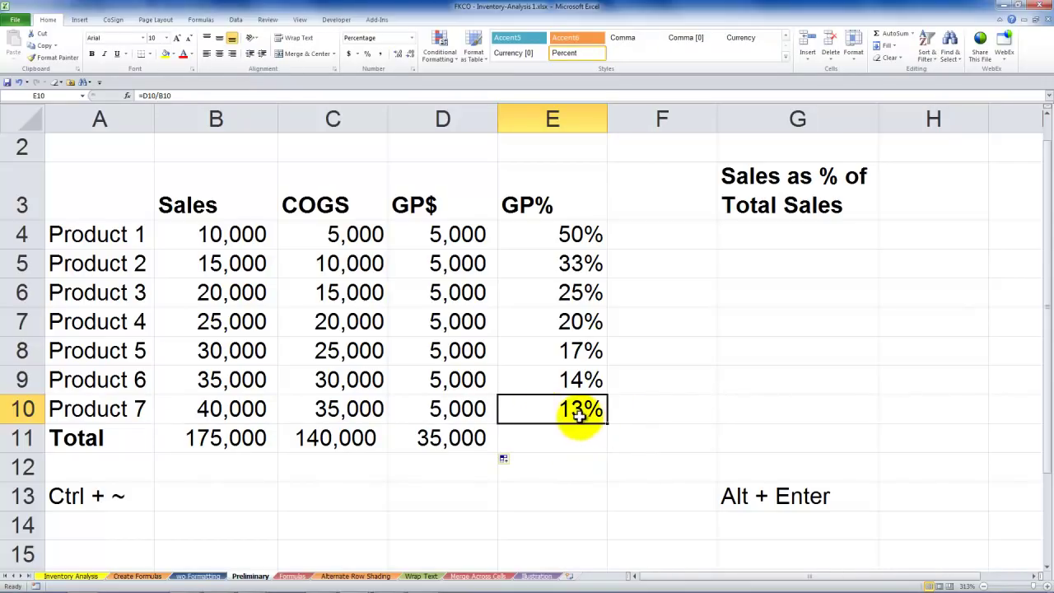
left_click_drag(602, 420, 603, 444)
left_click(571, 437)
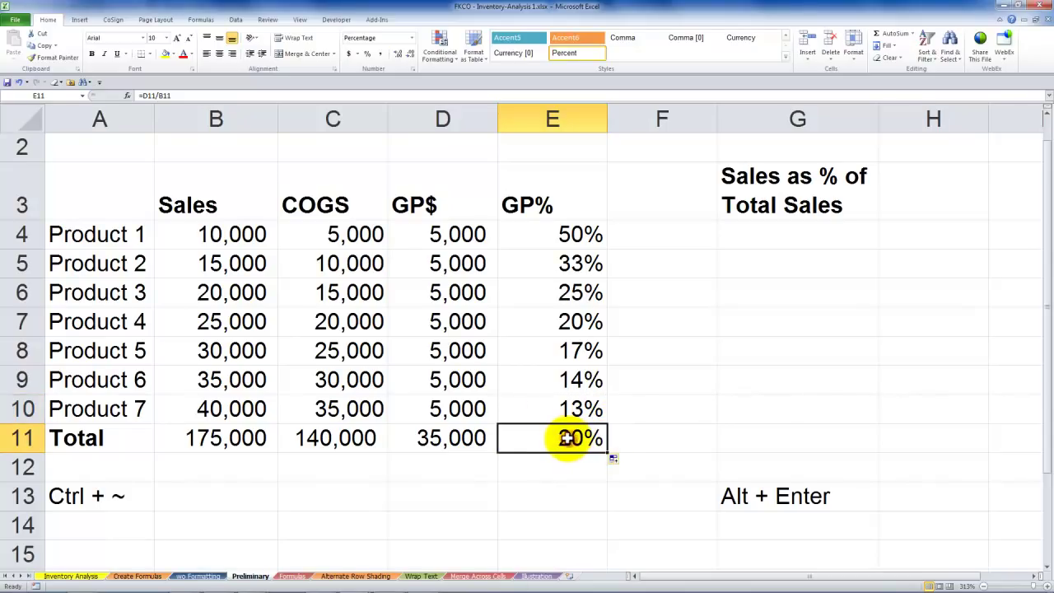
Compare the cell references in the GP% formulas of E10 and E11
double_click(549, 411)
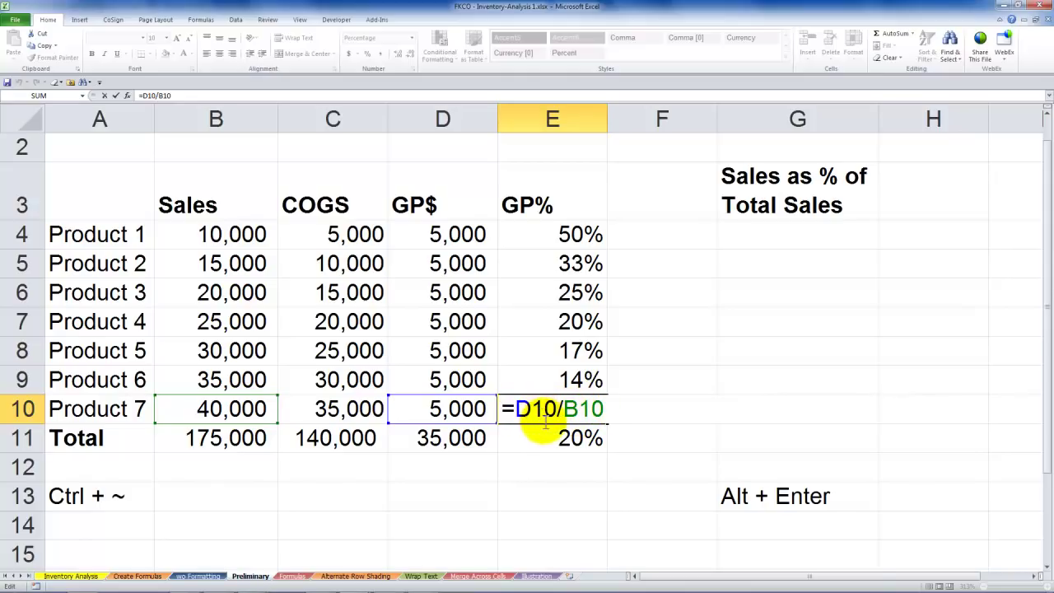
key("ctrl+Return")
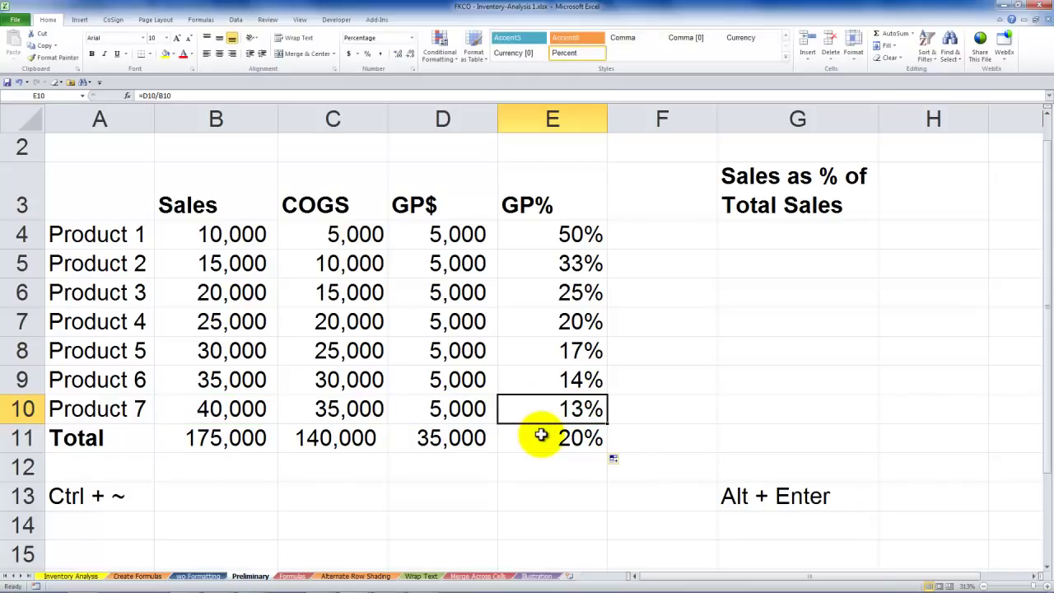
double_click(541, 436)
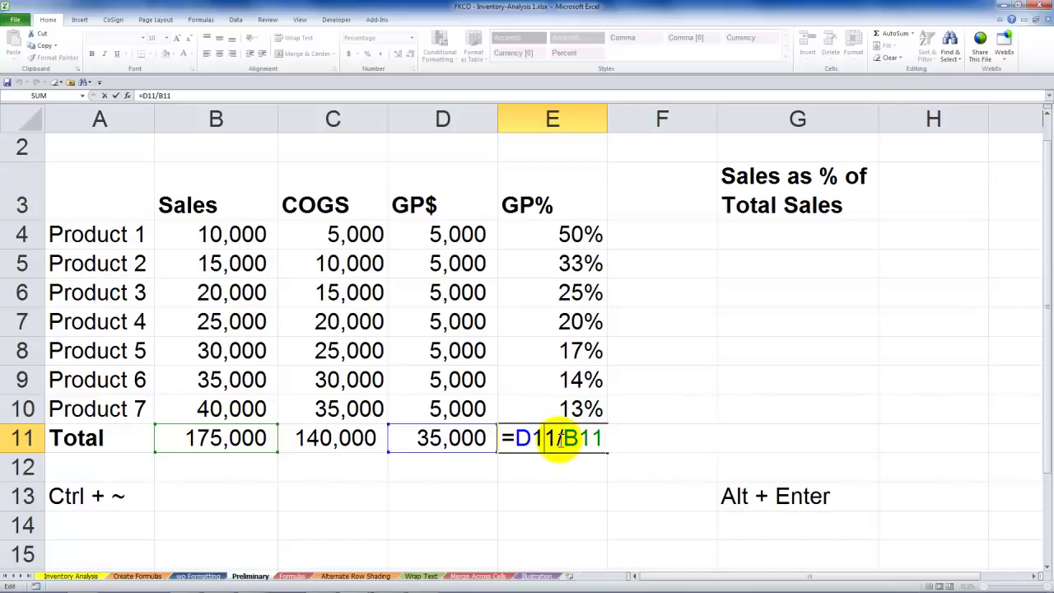
key("ctrl+Return")
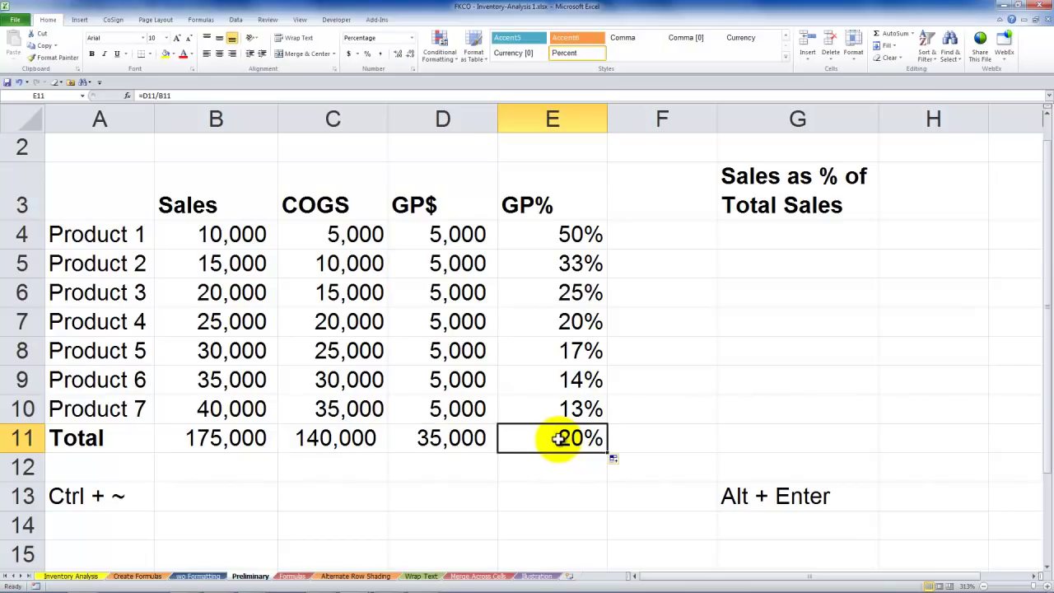
Clear the totals in B11:D11 and total the Sales, COGS and GP$ columns together with AutoSum
left_click(238, 442)
left_click_drag(237, 442, 410, 443)
key("Delete")
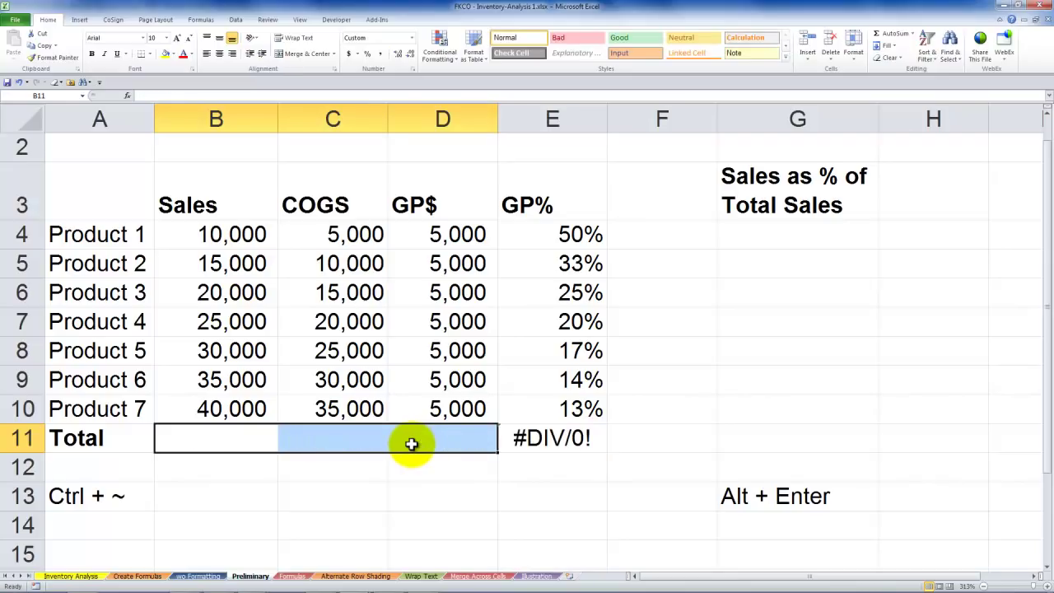
left_click(244, 437)
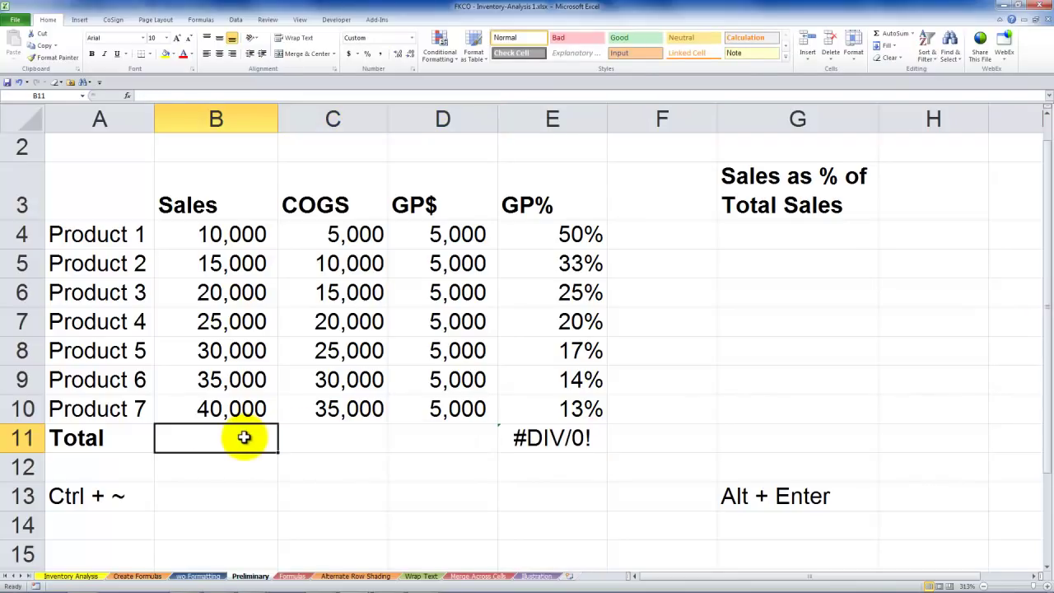
left_click_drag(244, 437, 425, 436)
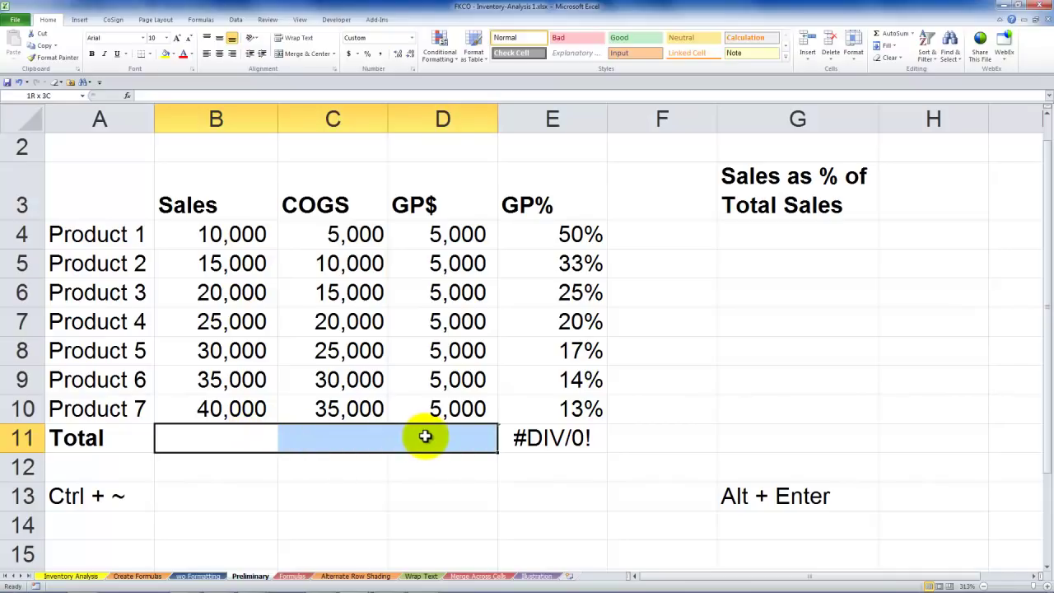
left_click_drag(424, 437, 426, 440)
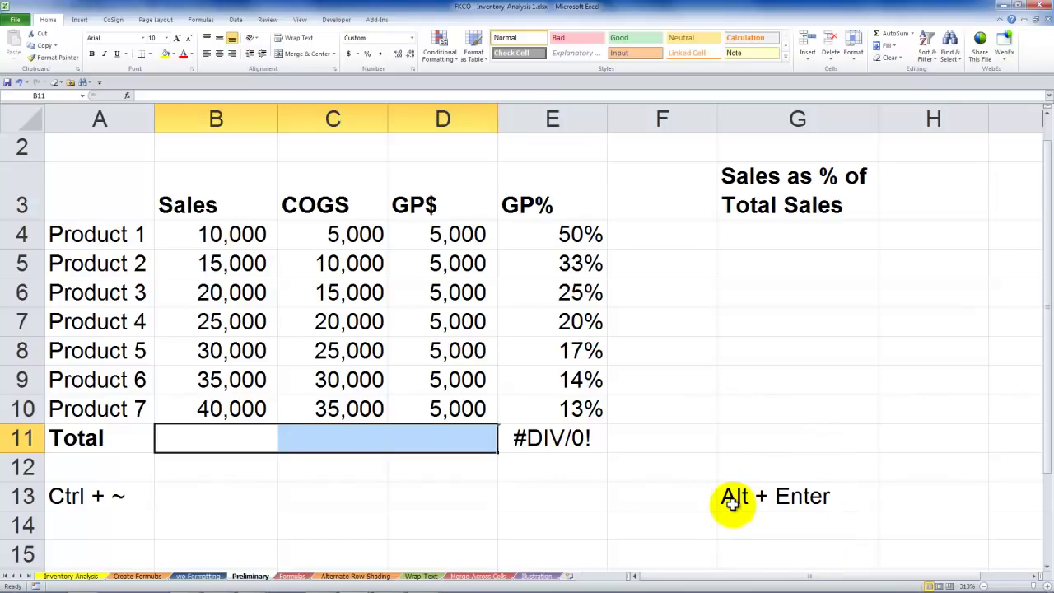
key("alt+equal")
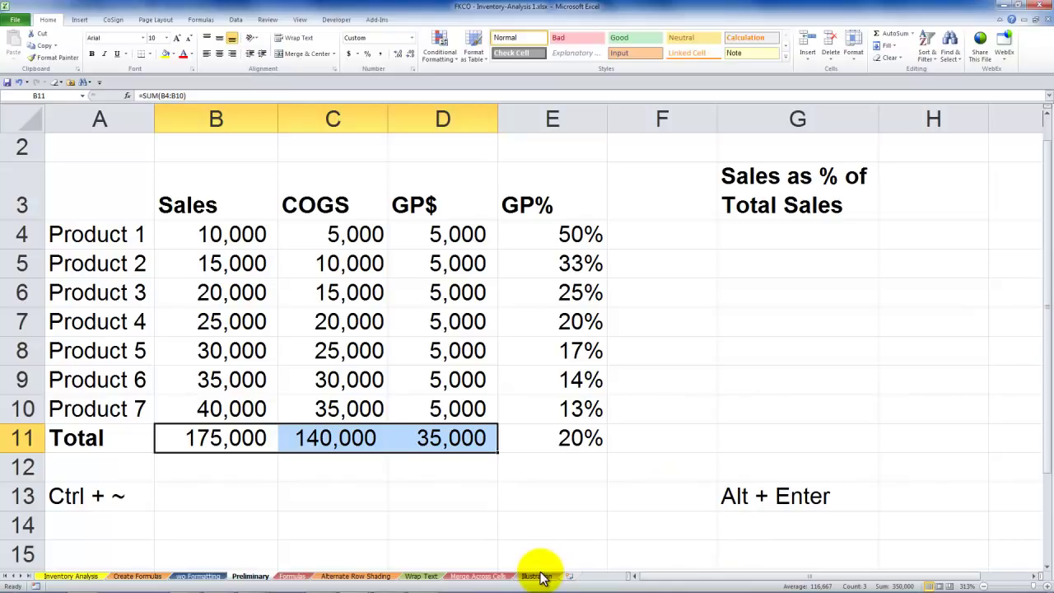
Check the SUM ranges in B11, C11 and D11 and the GP% formulas in E11 and E10
left_click(231, 439)
double_click(231, 438)
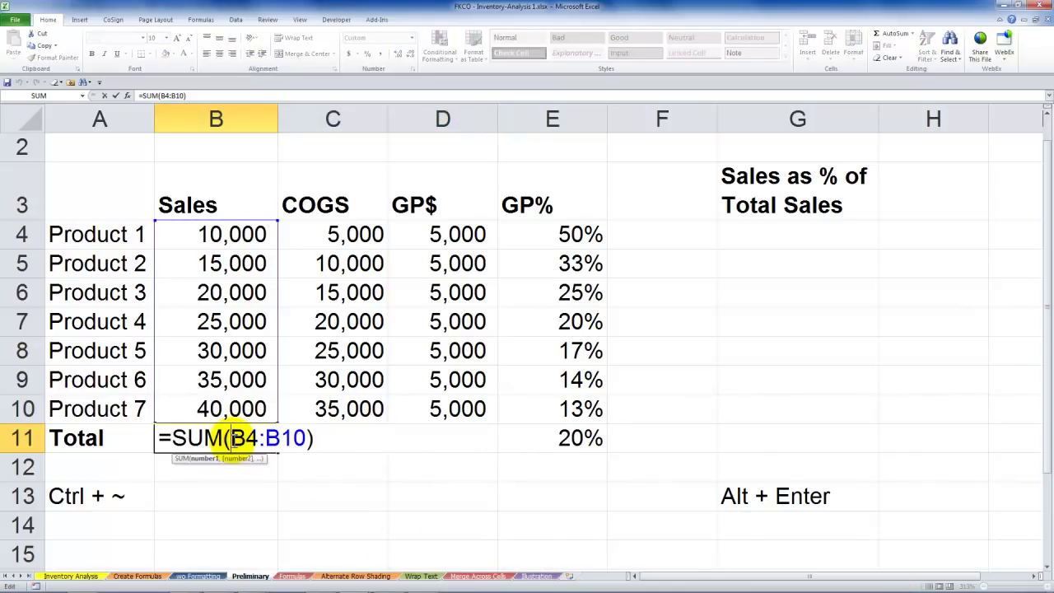
key("Escape")
left_click(299, 436)
double_click(316, 438)
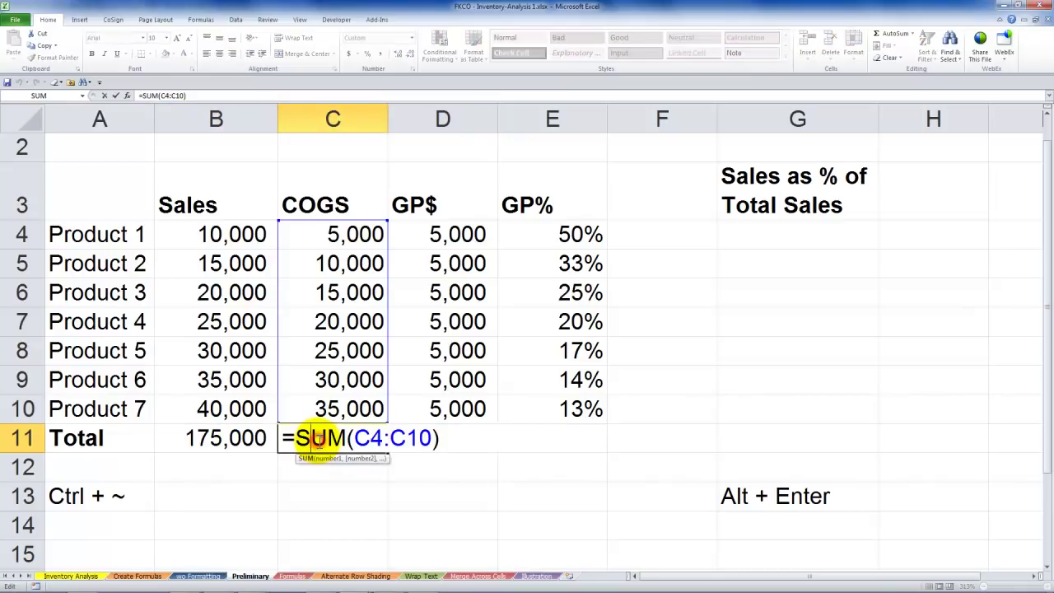
key("Escape")
double_click(414, 436)
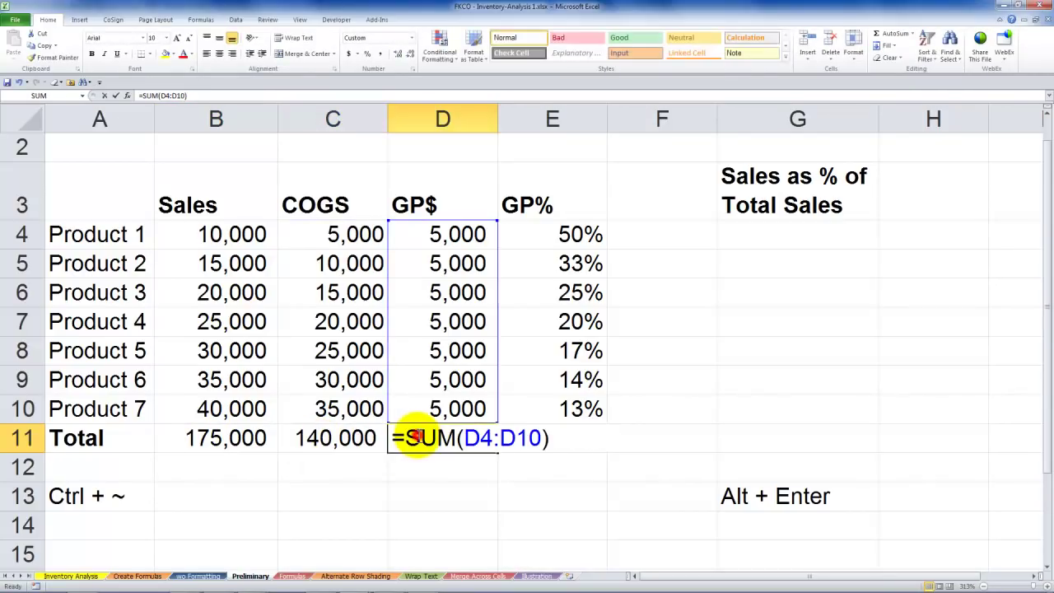
key("Escape")
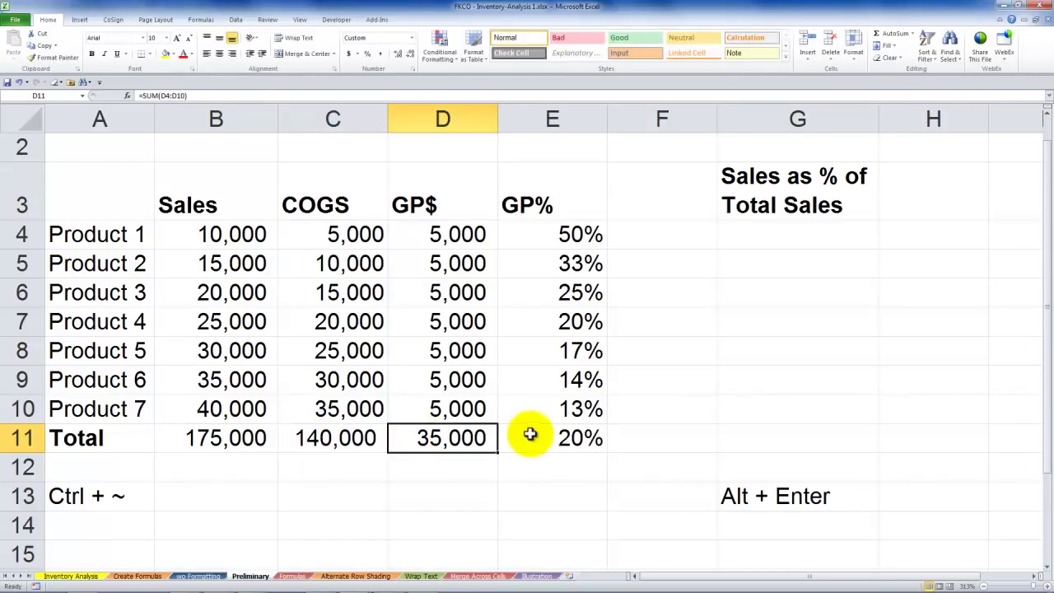
double_click(531, 437)
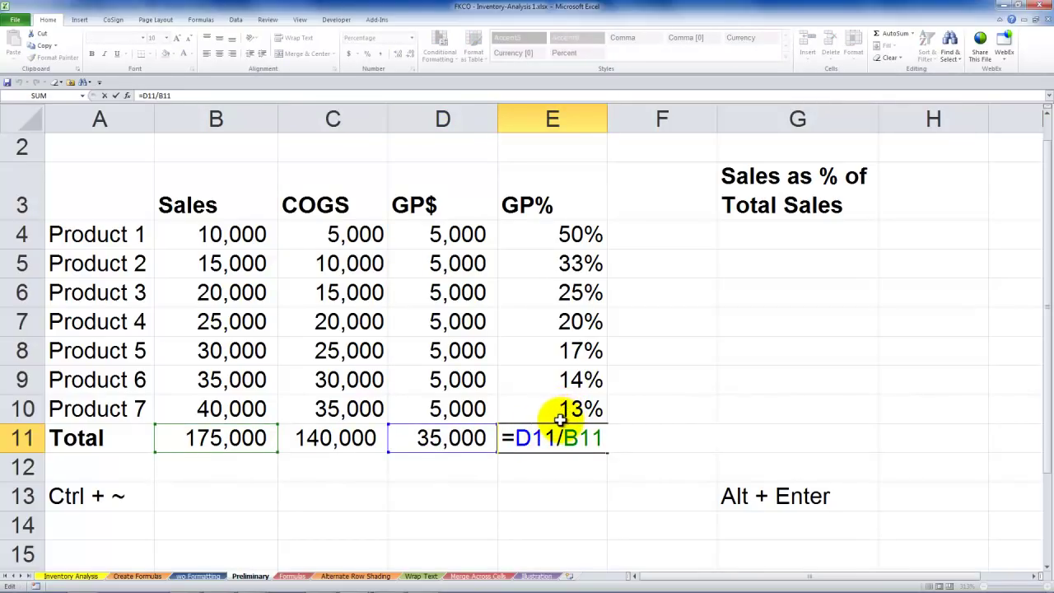
key("Escape")
left_click(552, 413)
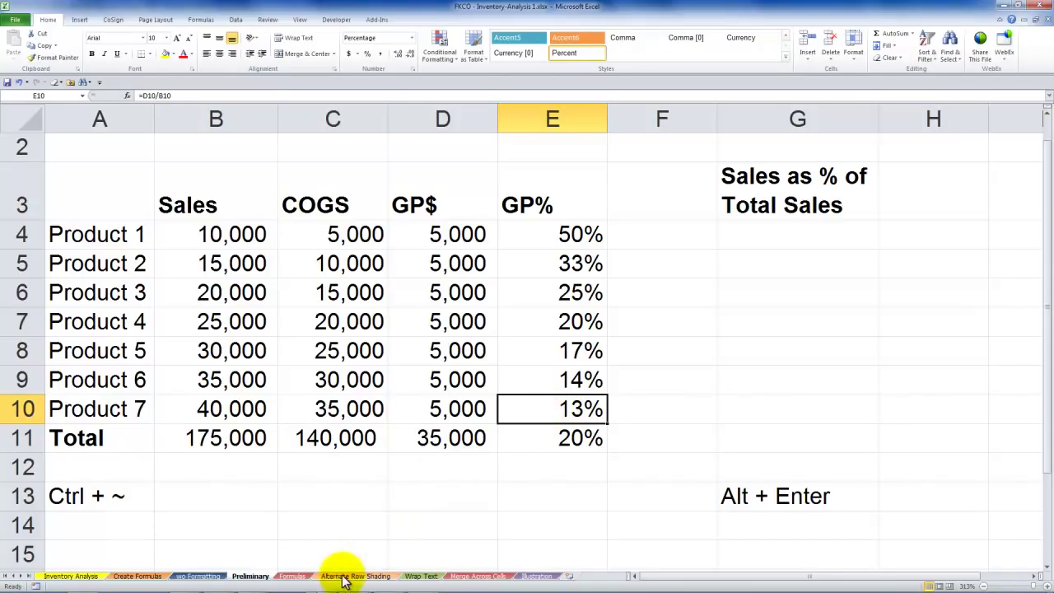
Open the Formulas sheet with the comparison of relative and absolute cell references
left_click(293, 576)
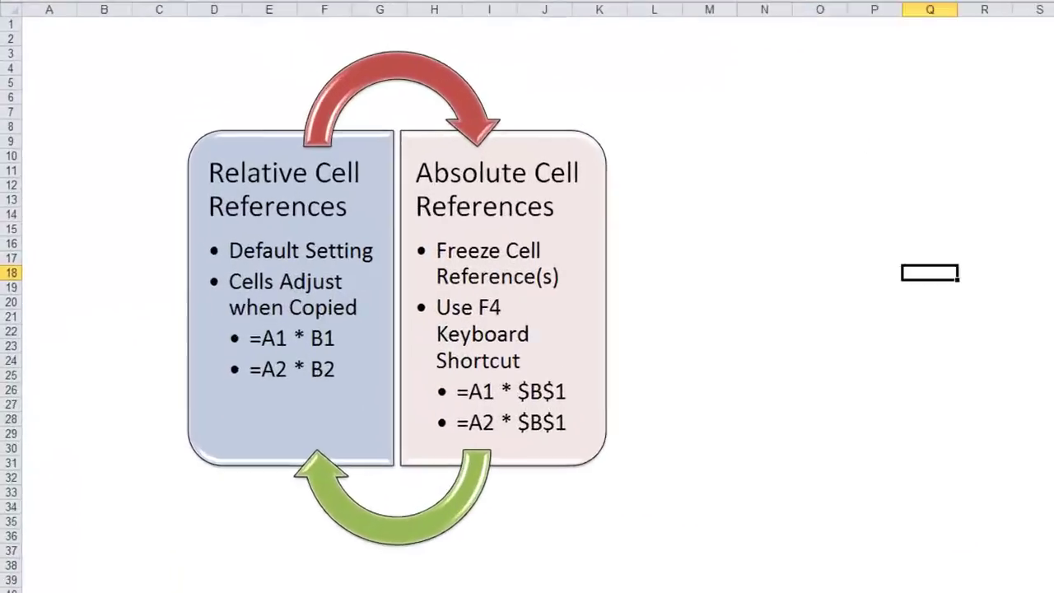